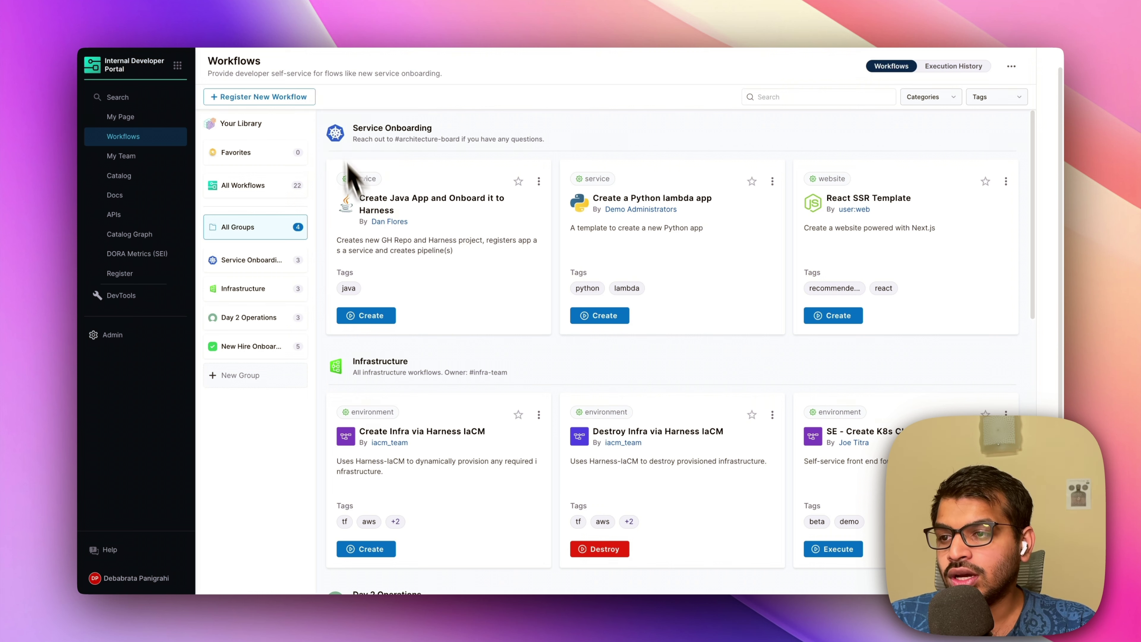
Look through the workflow groups and their workflow cards, from Service Onboarding down to Day 2 Operations.
scroll(395, 408, down, 6)
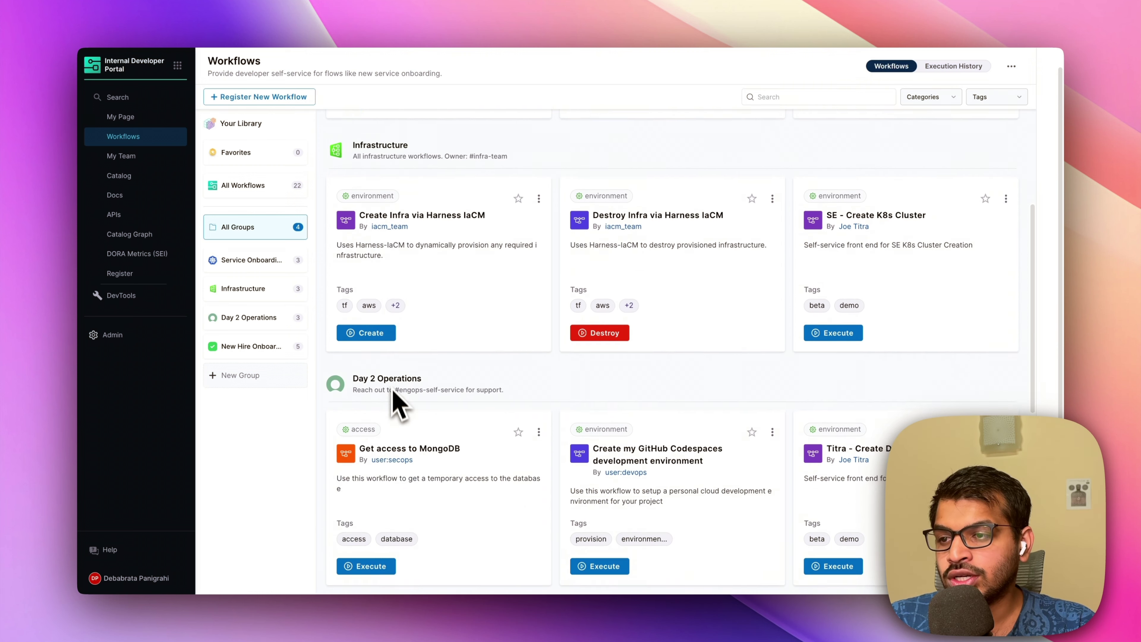
scroll(404, 368, up, 6)
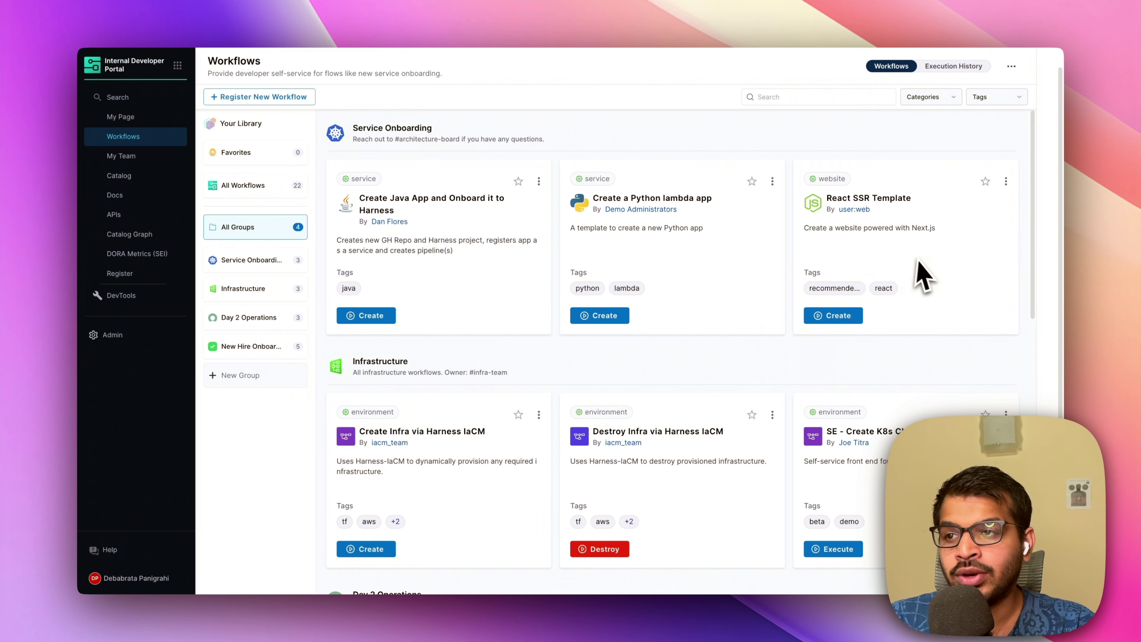
scroll(437, 193, down, 5)
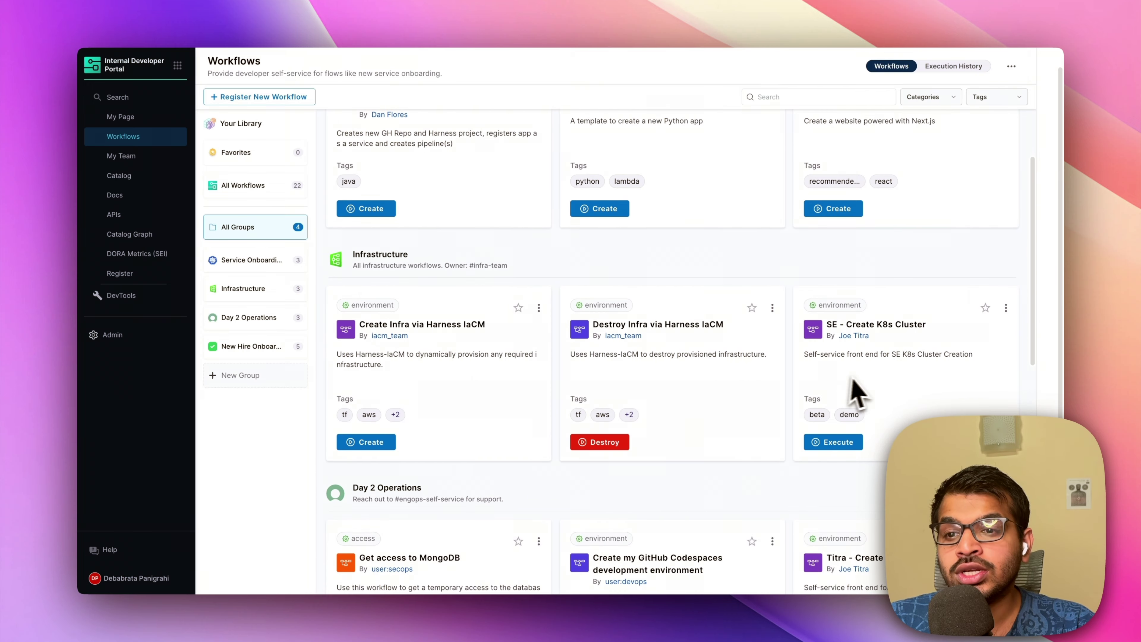
scroll(458, 390, up, 5)
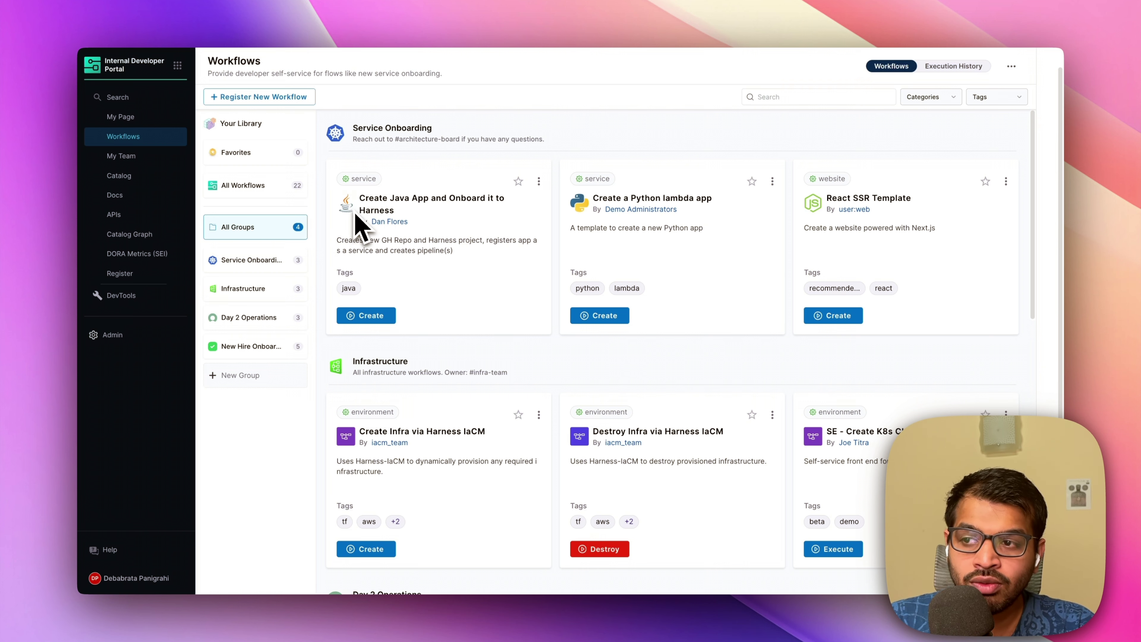
scroll(451, 320, down, 2)
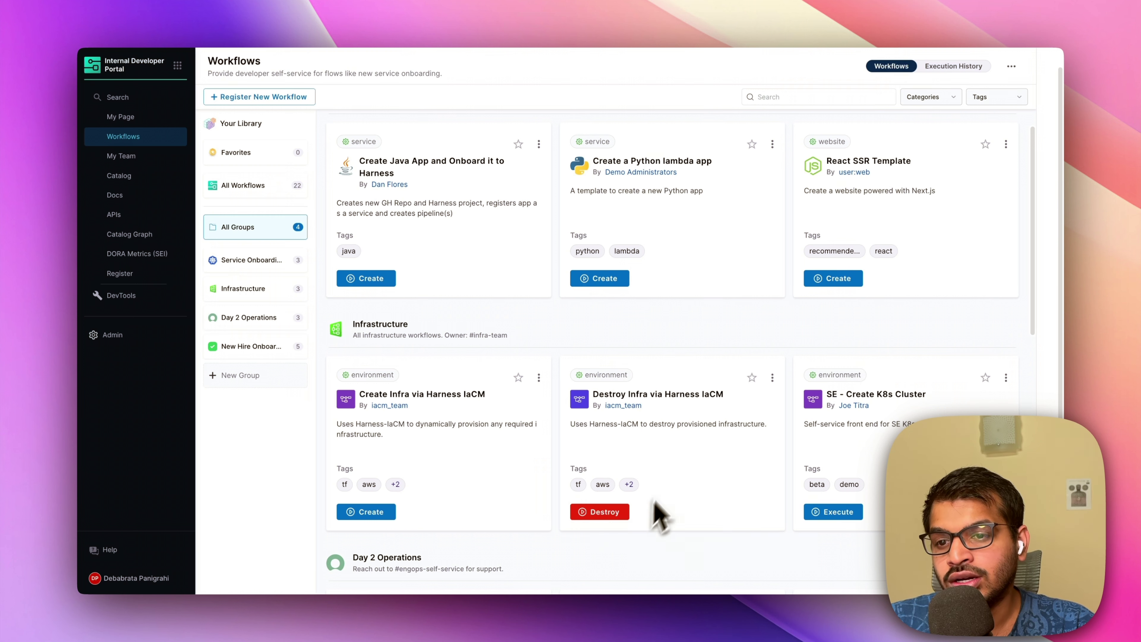
scroll(617, 403, up, 2)
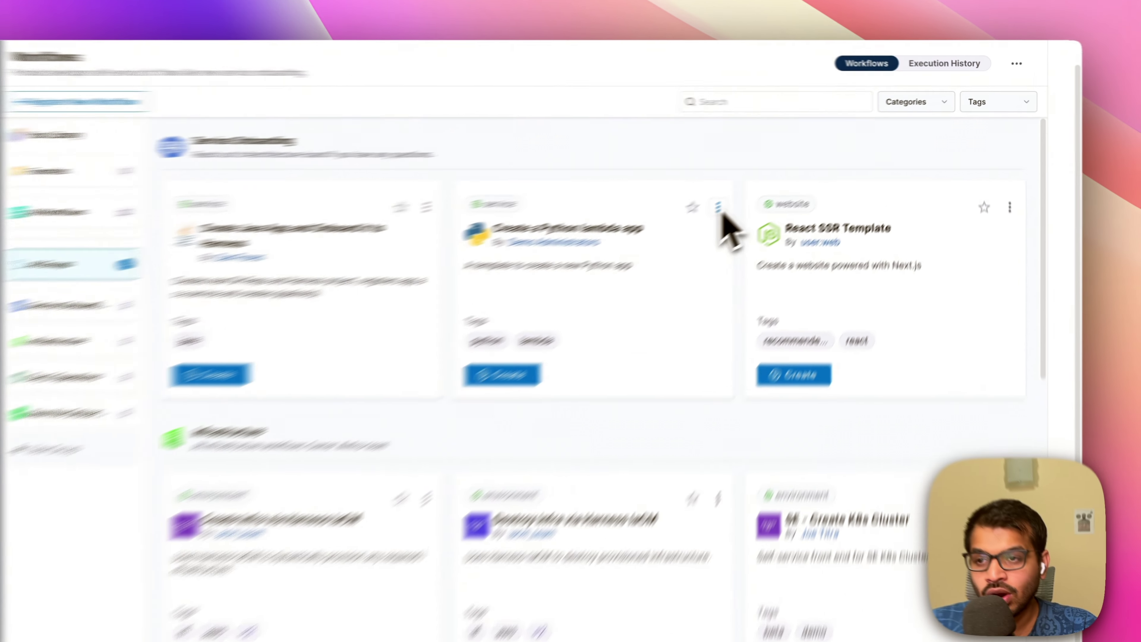
Open the Create a Python lambda app workflow for editing, examine its action button and icon definitions, and return to the workflows page.
click(773, 182)
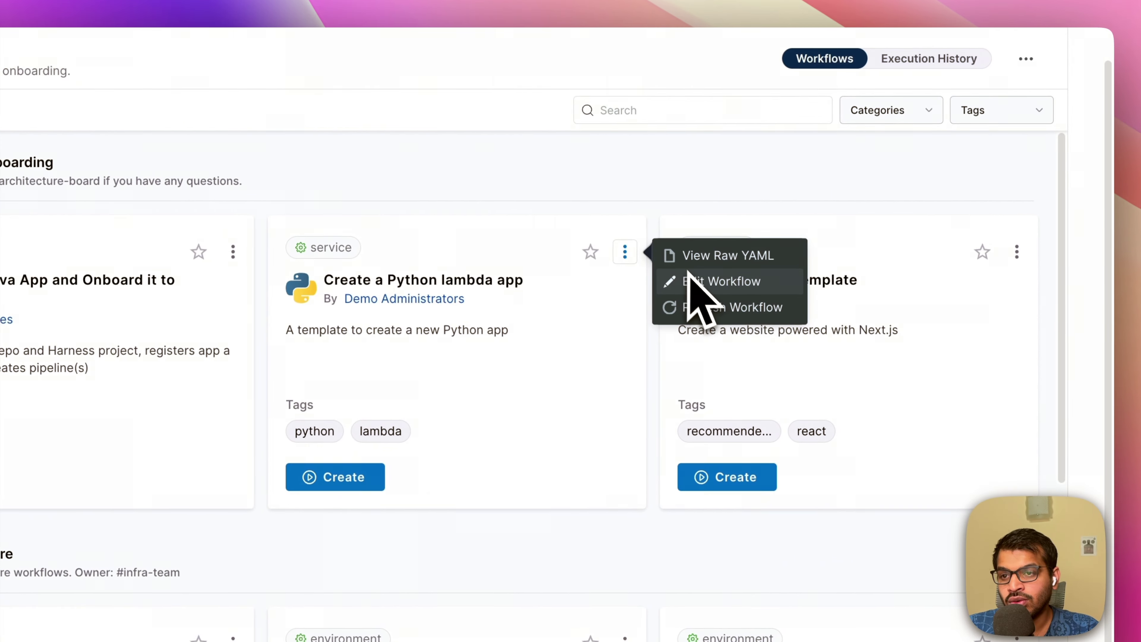
click(689, 275)
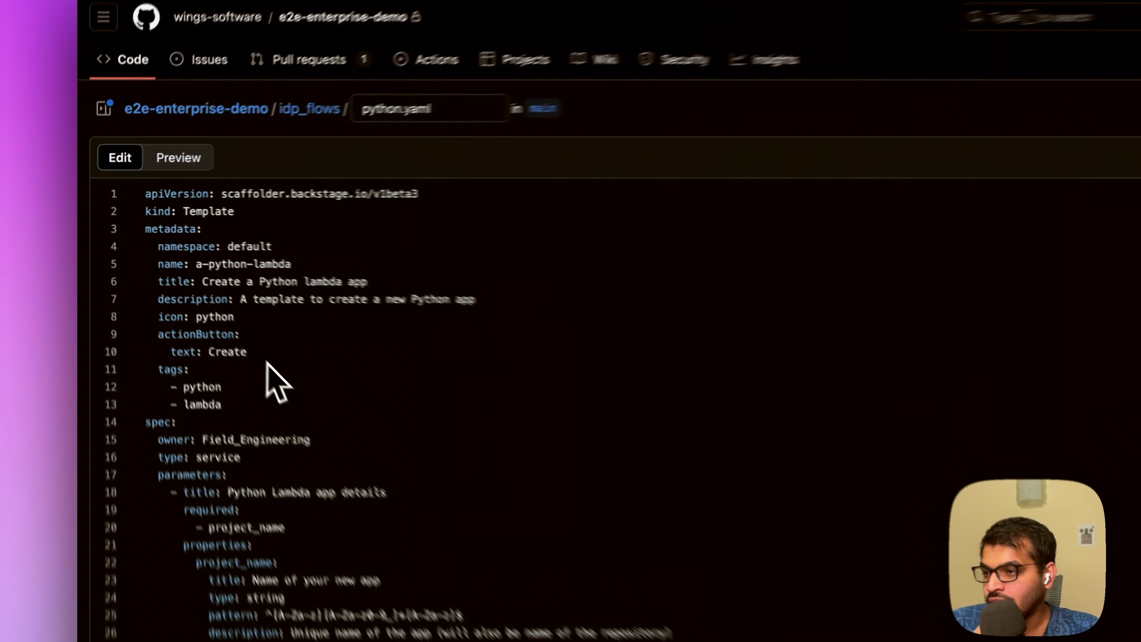
drag(202, 309, 127, 295)
drag(265, 341, 182, 343)
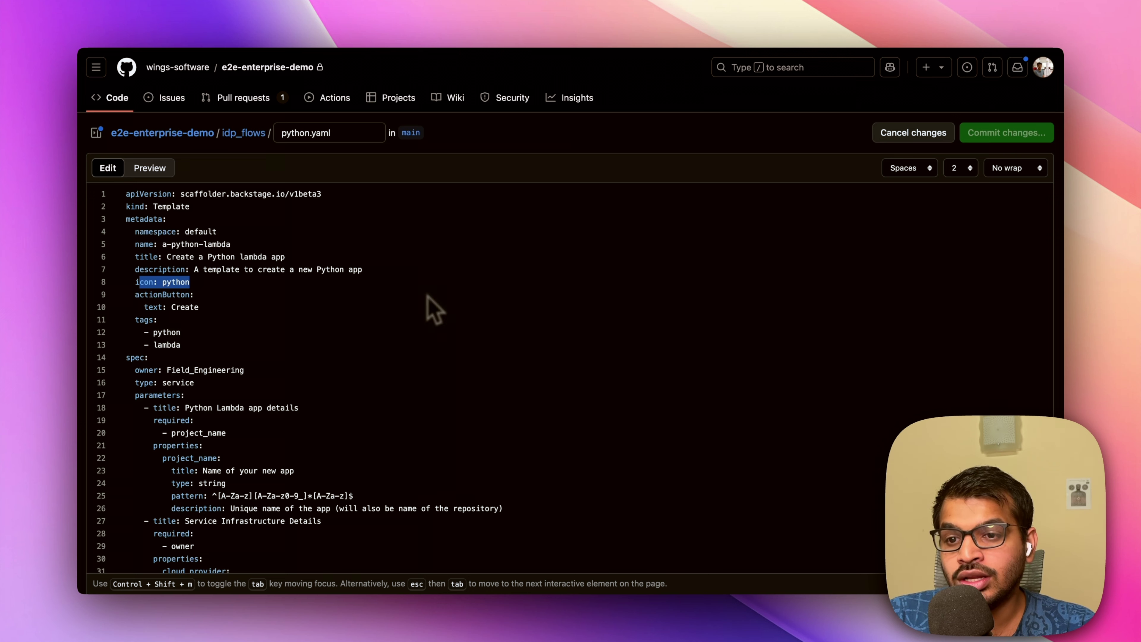
click(707, 2)
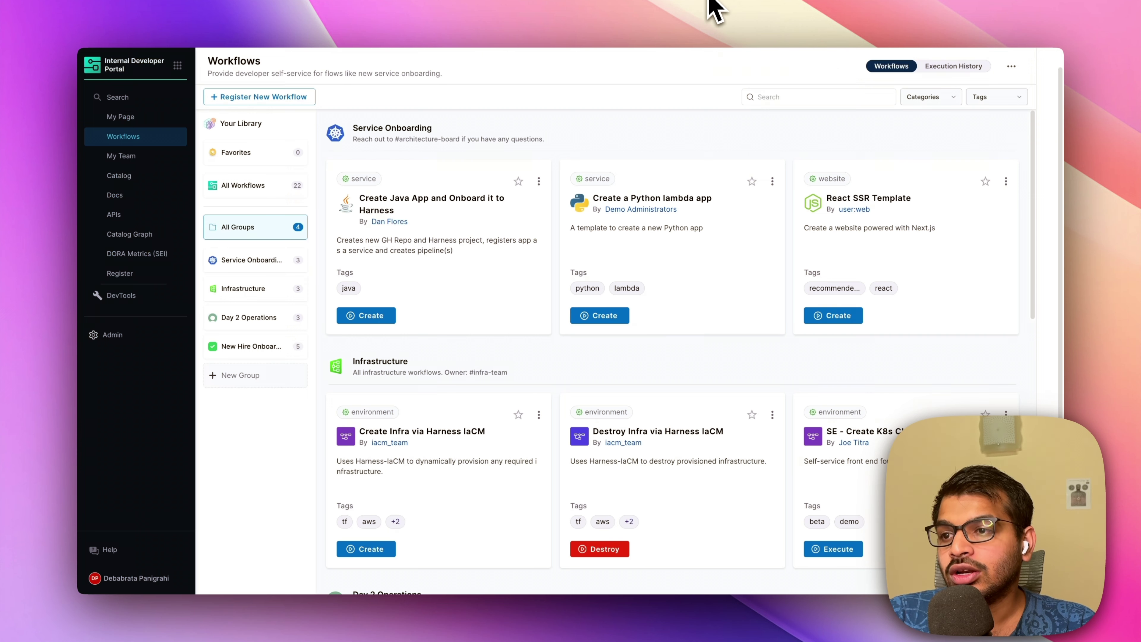
View the workflows of the Service Onboarding, Infrastructure, Day 2 Operations and New Hire Onboarding groups one after another.
scroll(527, 389, down, 1)
scroll(532, 404, down, 5)
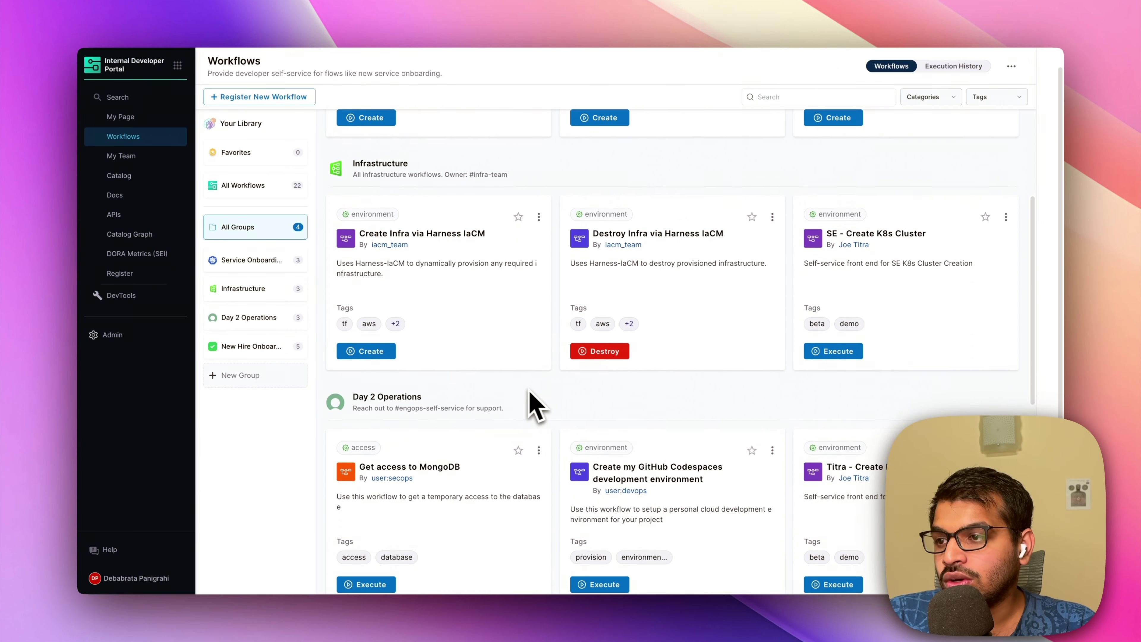
click(380, 275)
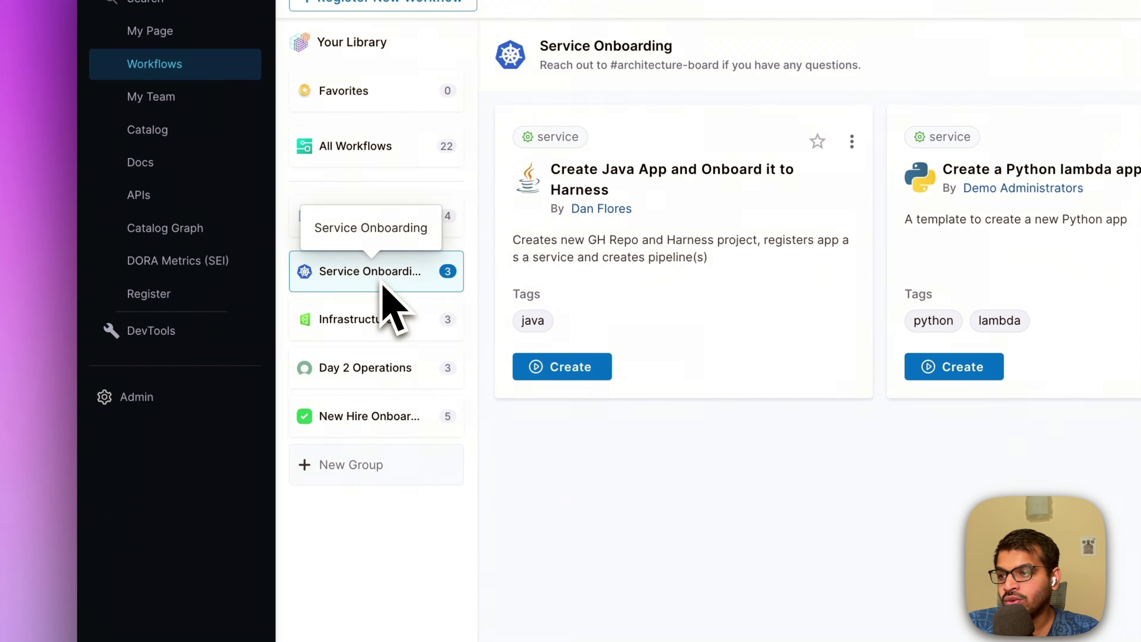
click(389, 320)
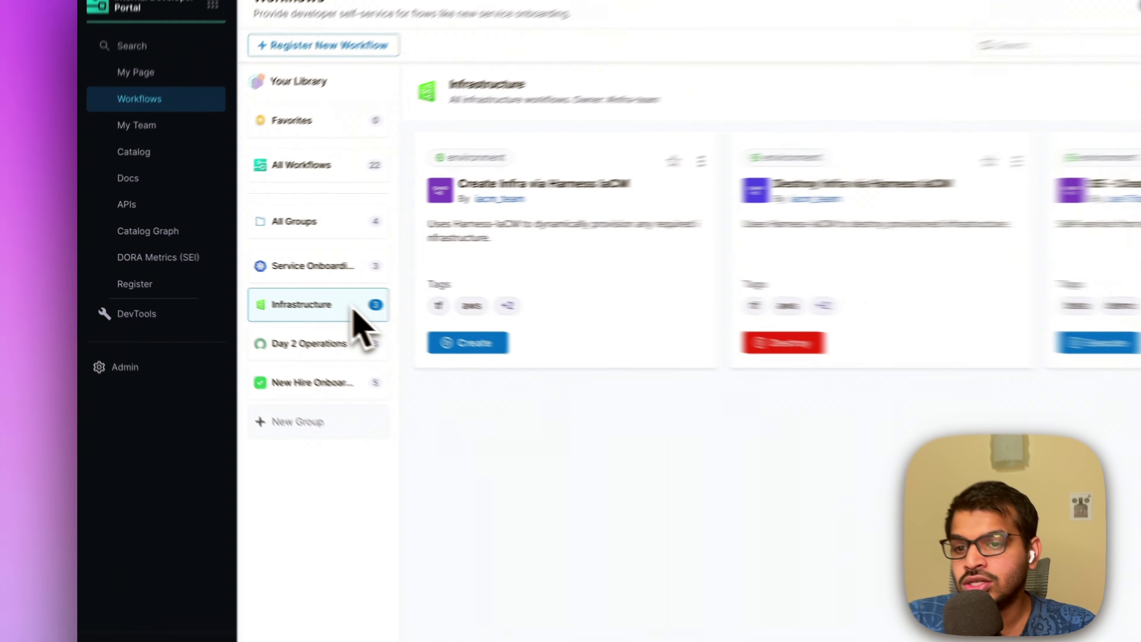
click(270, 322)
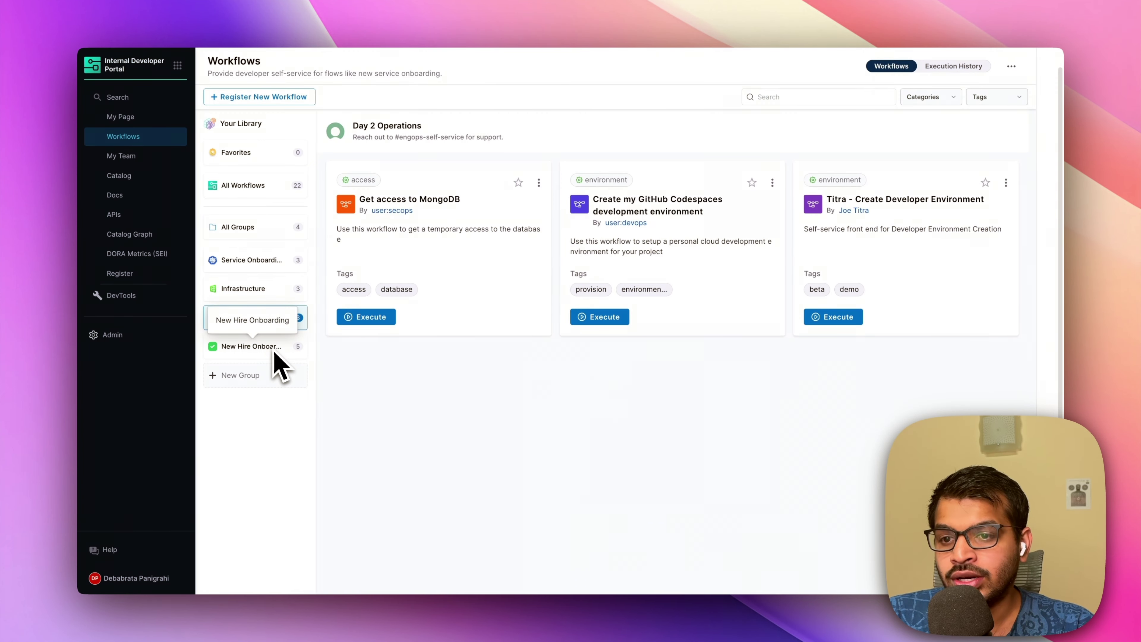
click(274, 351)
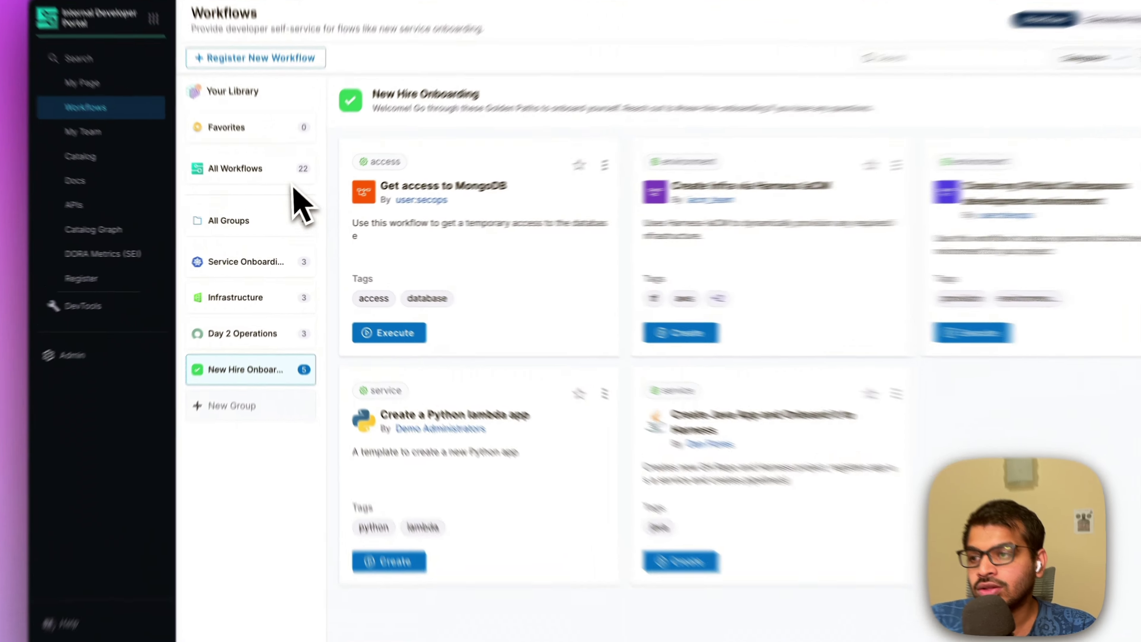
From the full workflow list, mark Onboarding DevOps Experience, Create a Customer Service and Dynamic UI Fields as favorites.
click(269, 186)
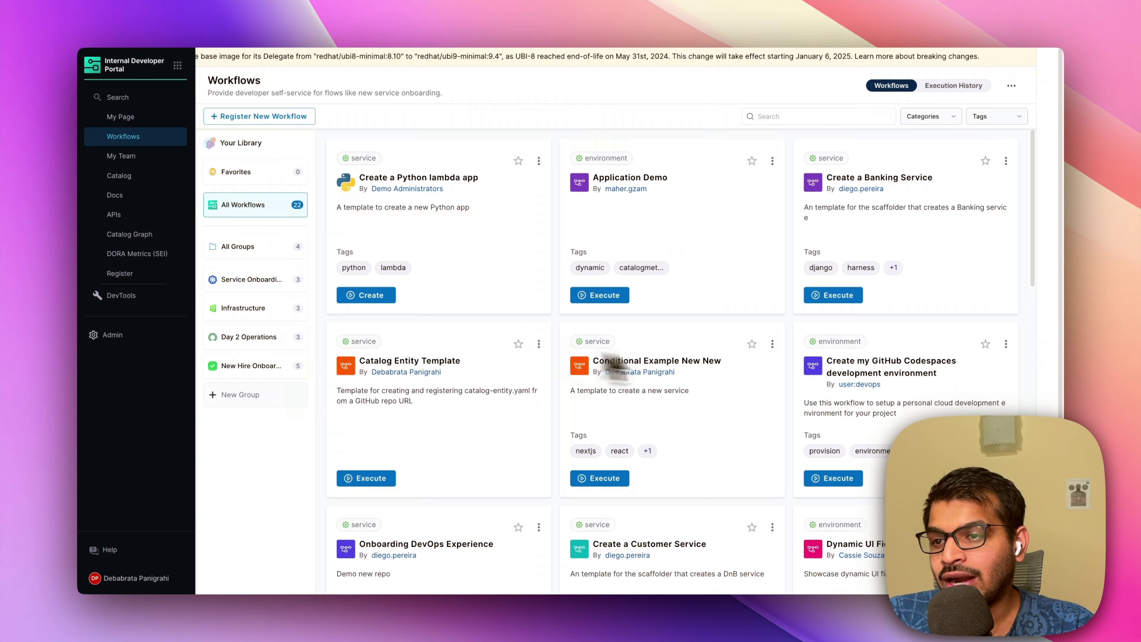
scroll(713, 356, down, 6)
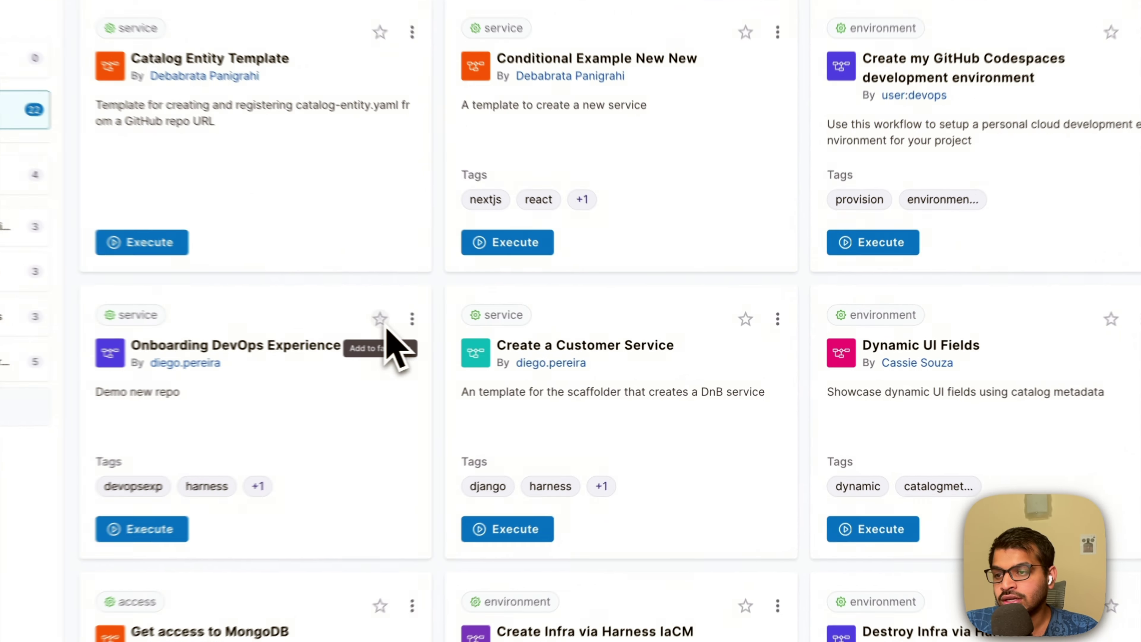
click(380, 319)
click(745, 319)
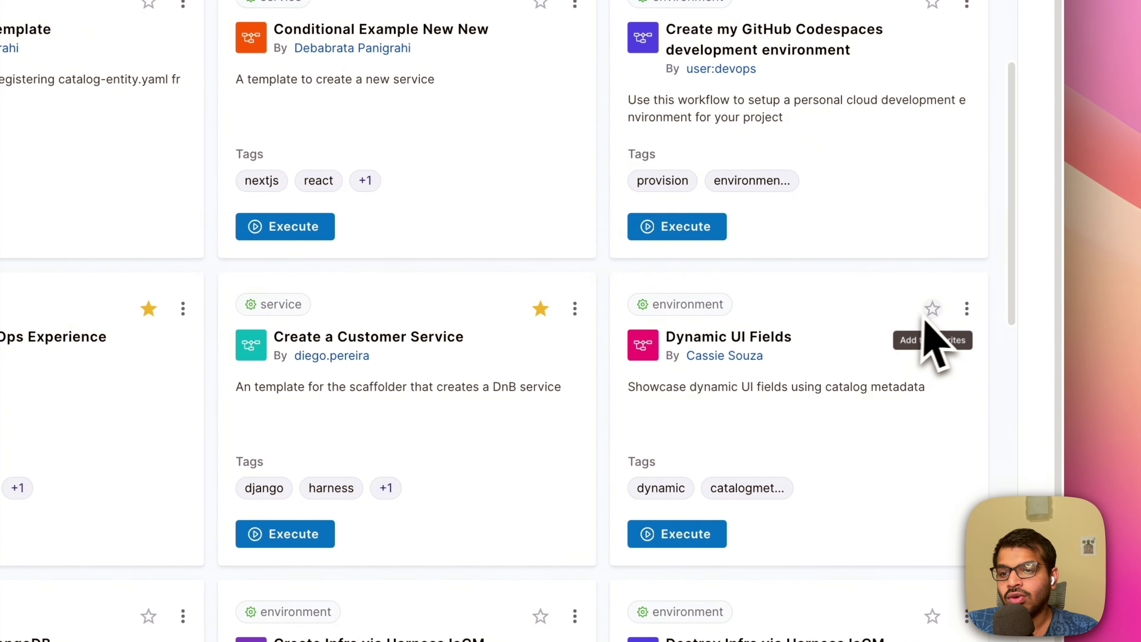
click(929, 311)
View the favorites and remove Onboarding DevOps Experience, Create a Customer Service and Dynamic UI Fields from them.
click(258, 243)
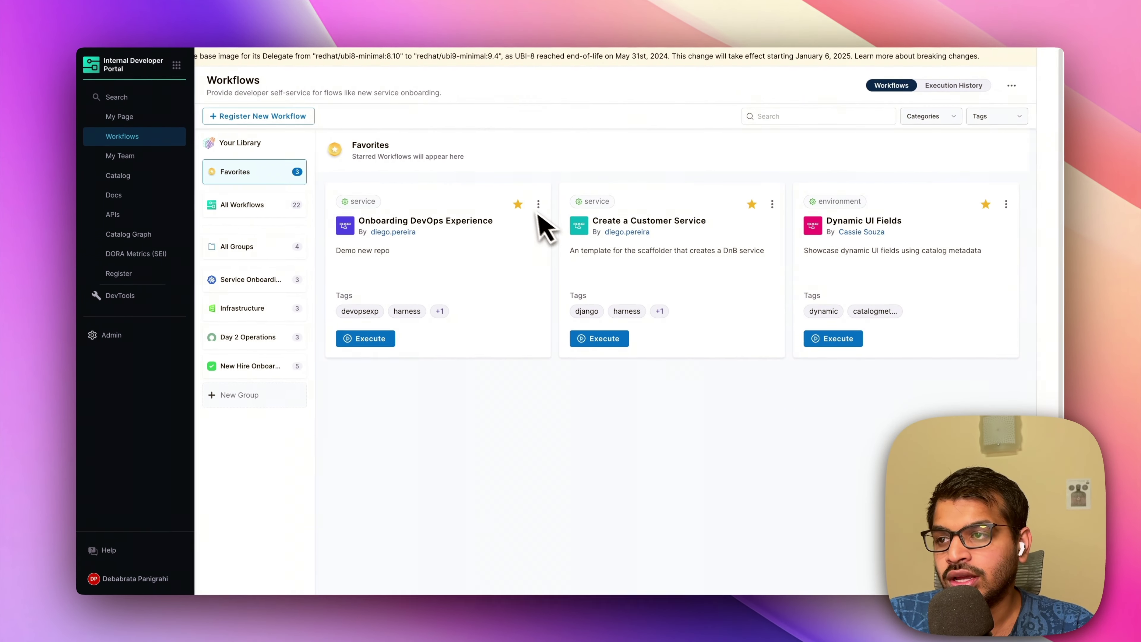
click(518, 204)
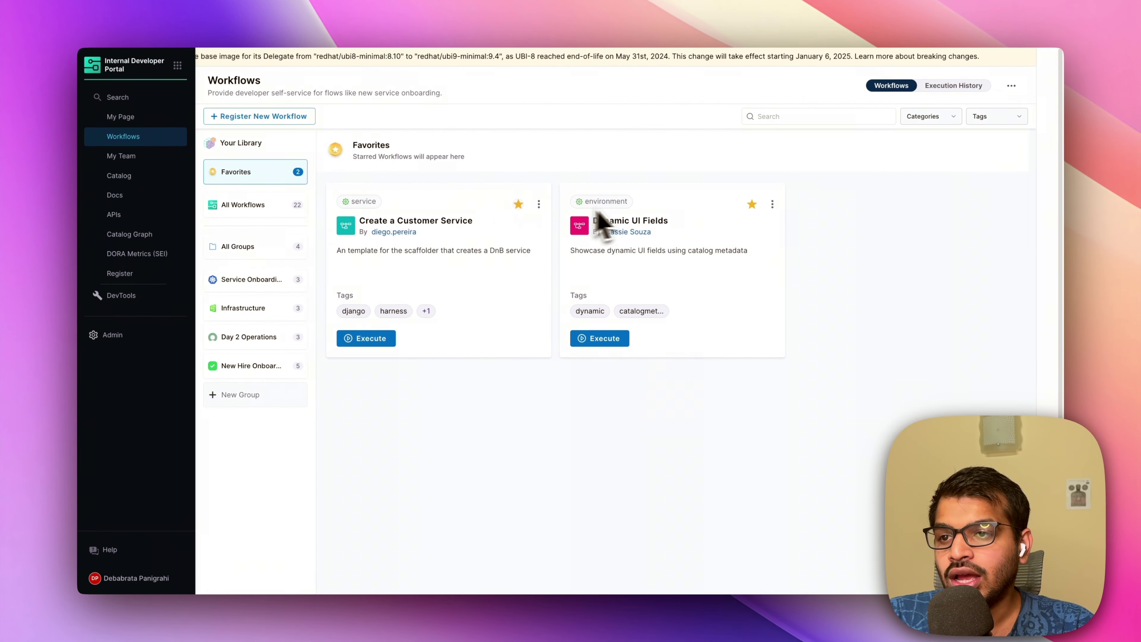
click(517, 204)
click(519, 205)
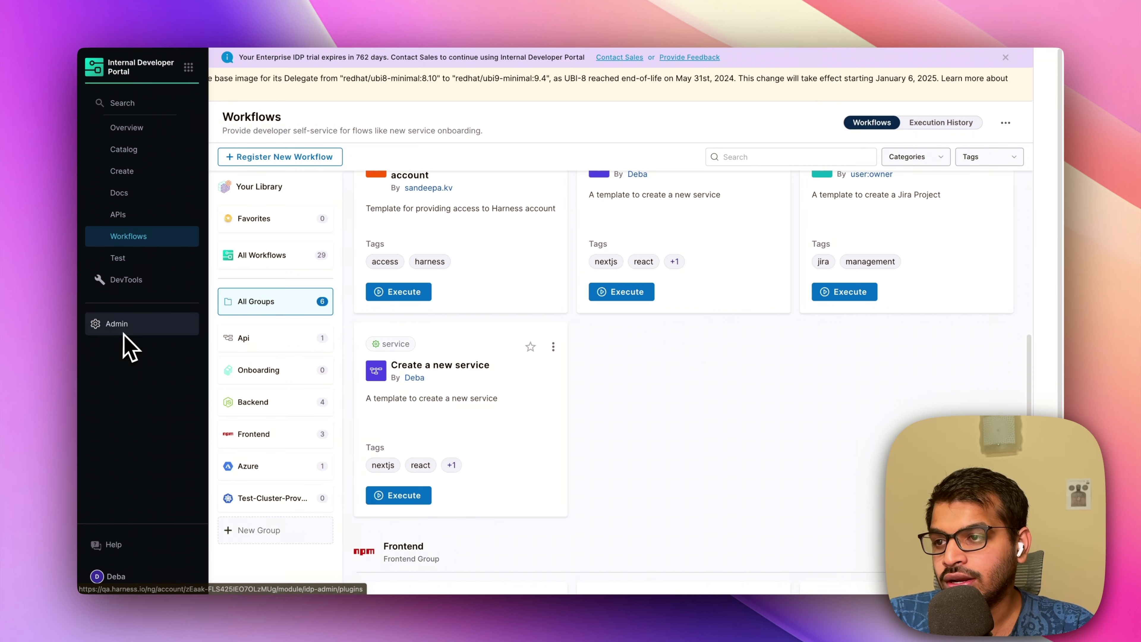
Open the Workflows Layout page in the portal's administration settings.
click(118, 325)
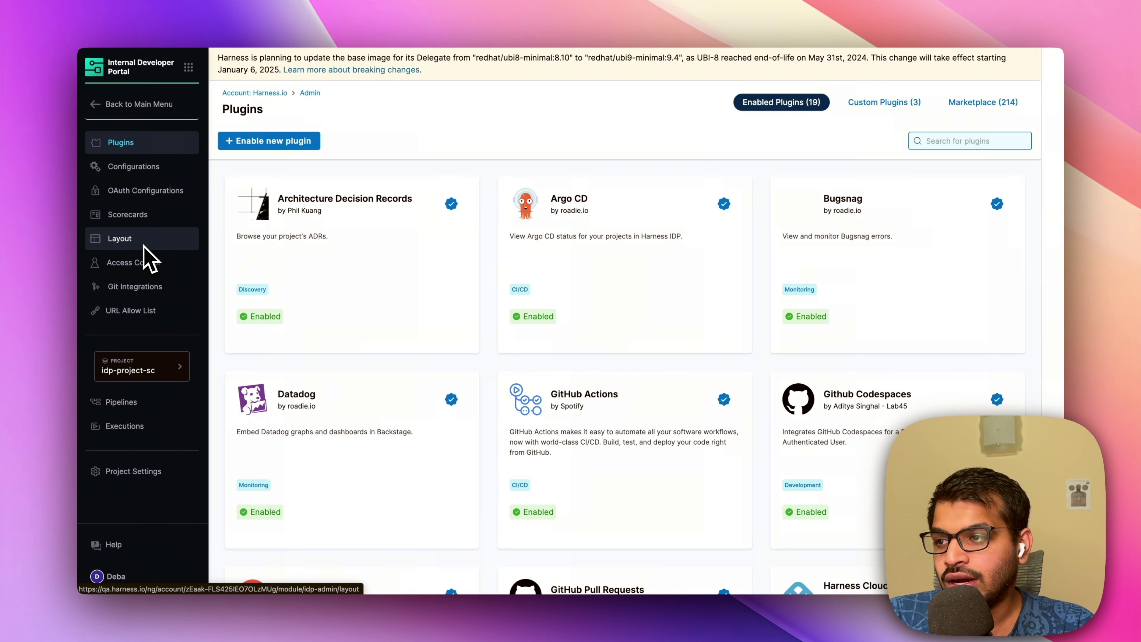
click(144, 245)
click(400, 428)
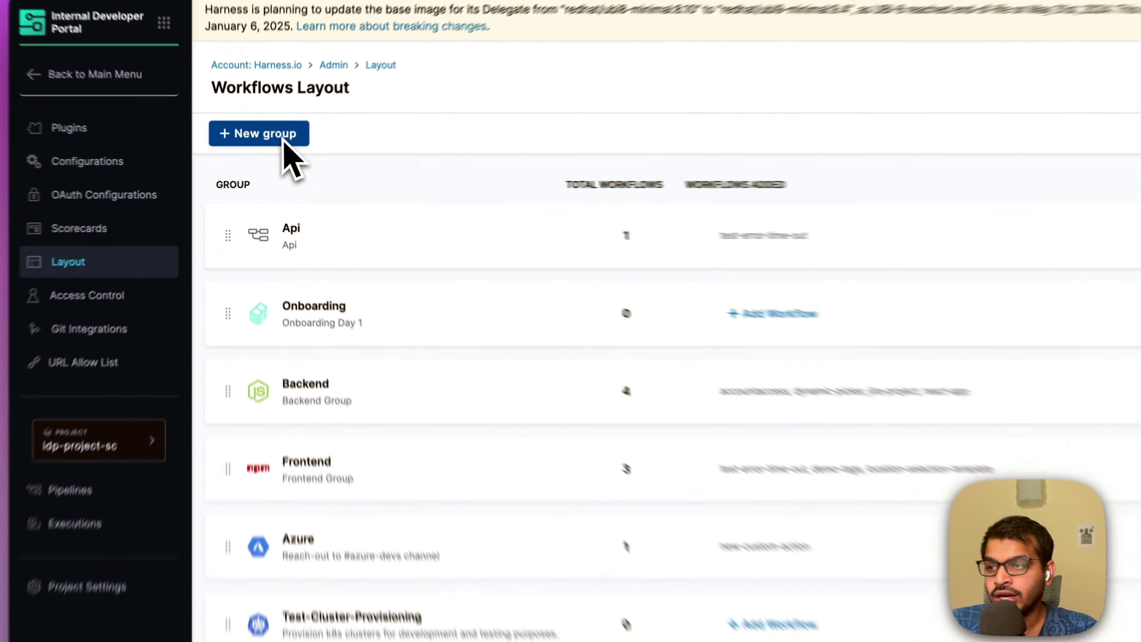
Start a new workflow group named "Day 2 Onboarding" and give it the dark circular check mark icon.
click(285, 142)
click(745, 373)
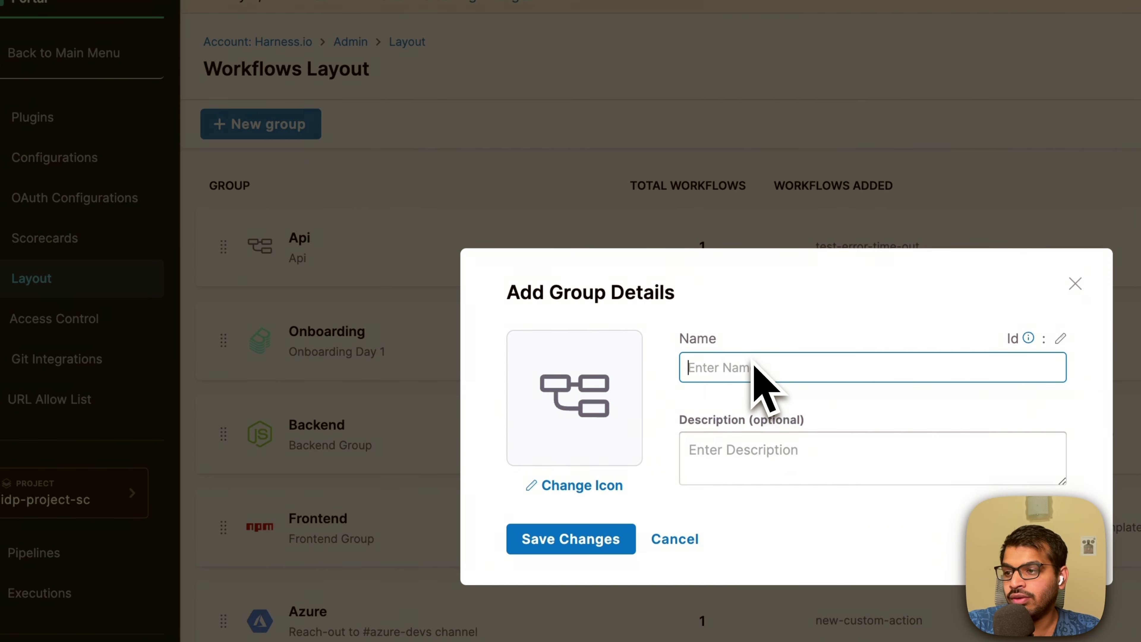
text(Day 2 Onboarding)
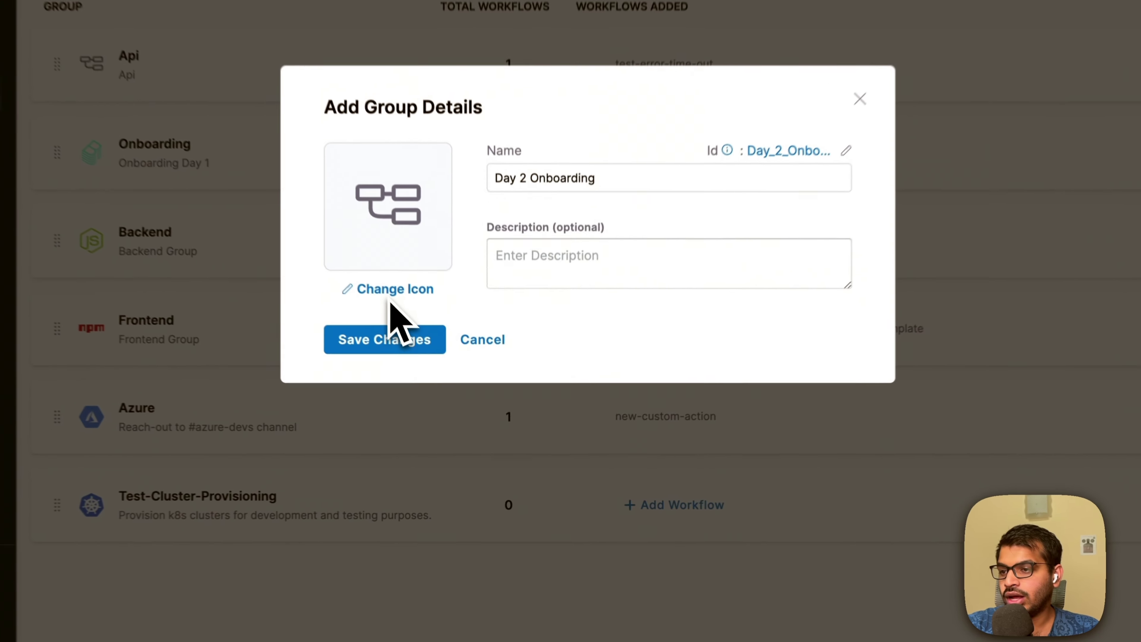
click(446, 363)
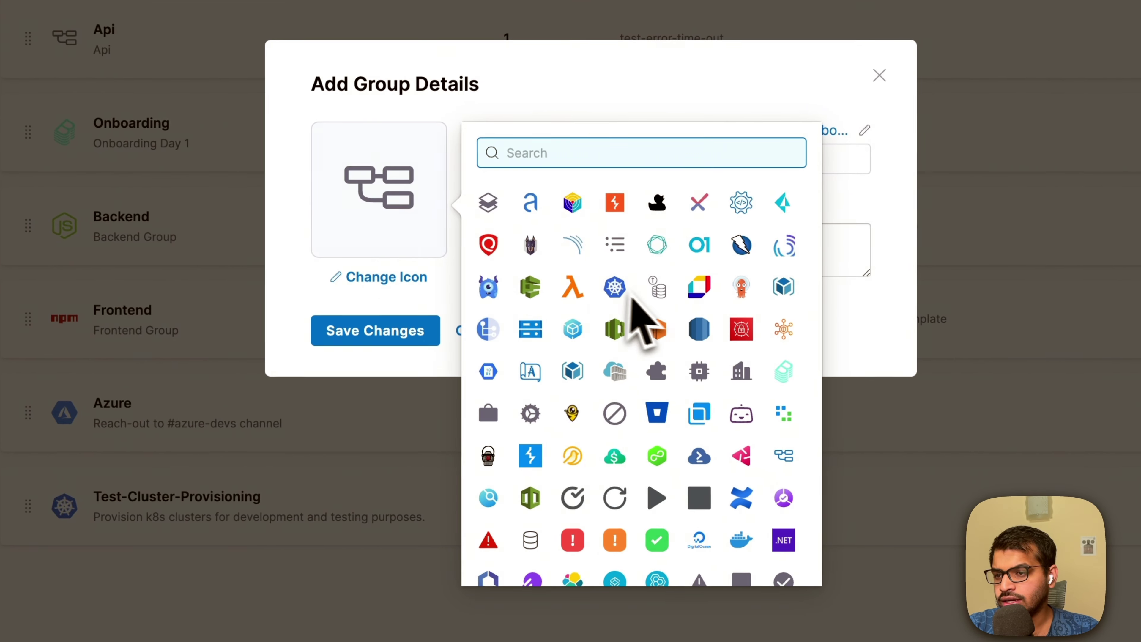
scroll(606, 396, down, 2)
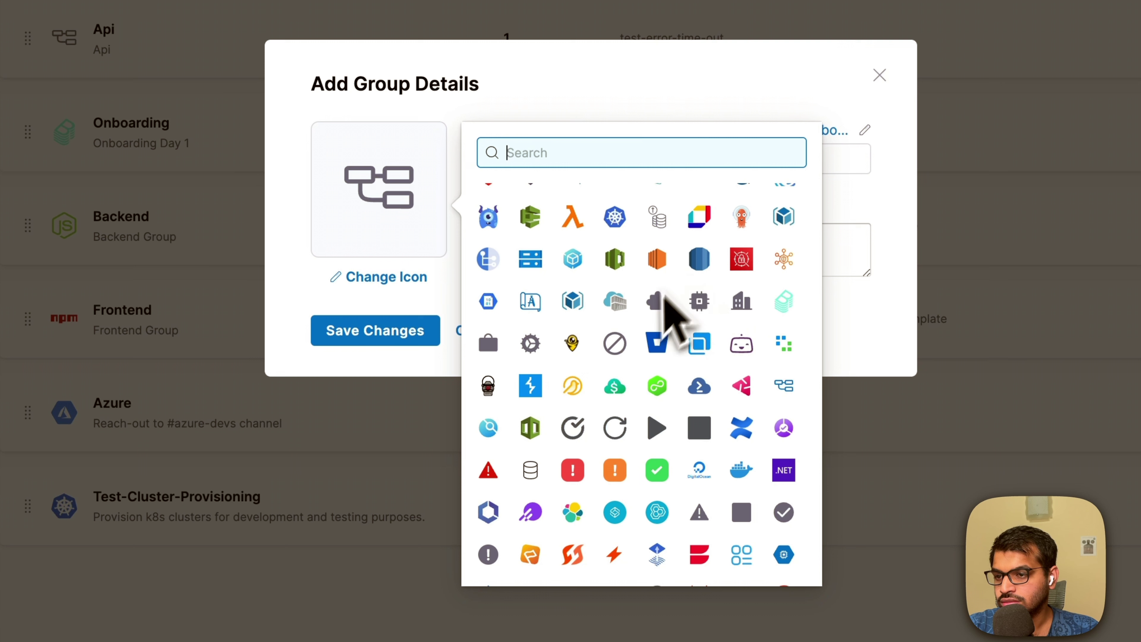
click(573, 429)
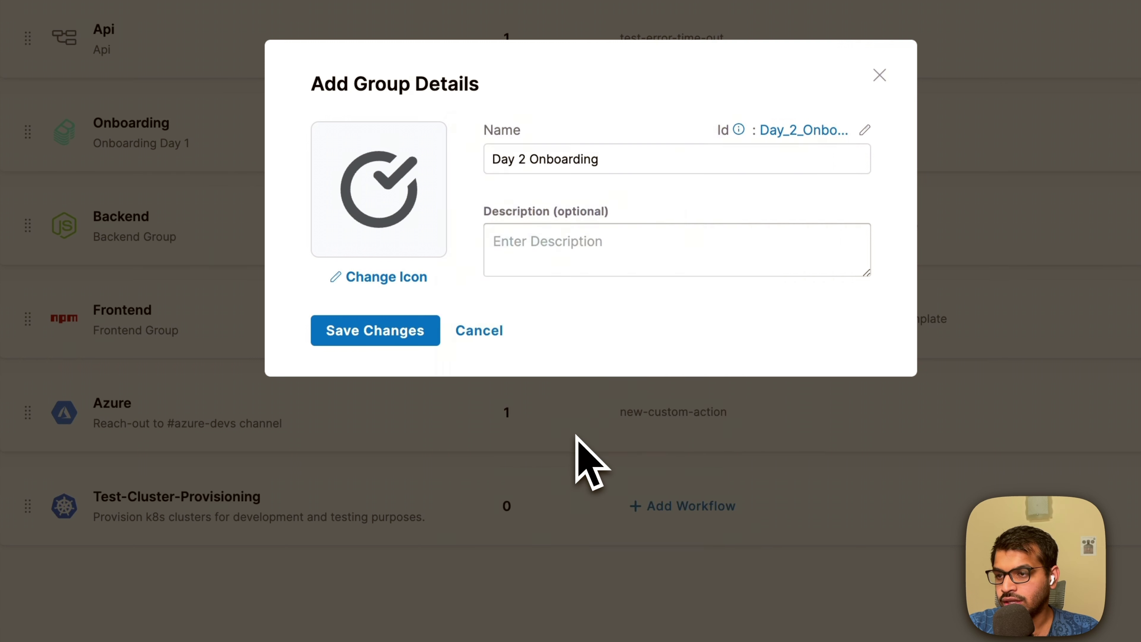
Set the group's description to "Reach out to #new-hire-onbarding" and save the group.
click(582, 254)
text(Readh out to #new-hire-onbarding)
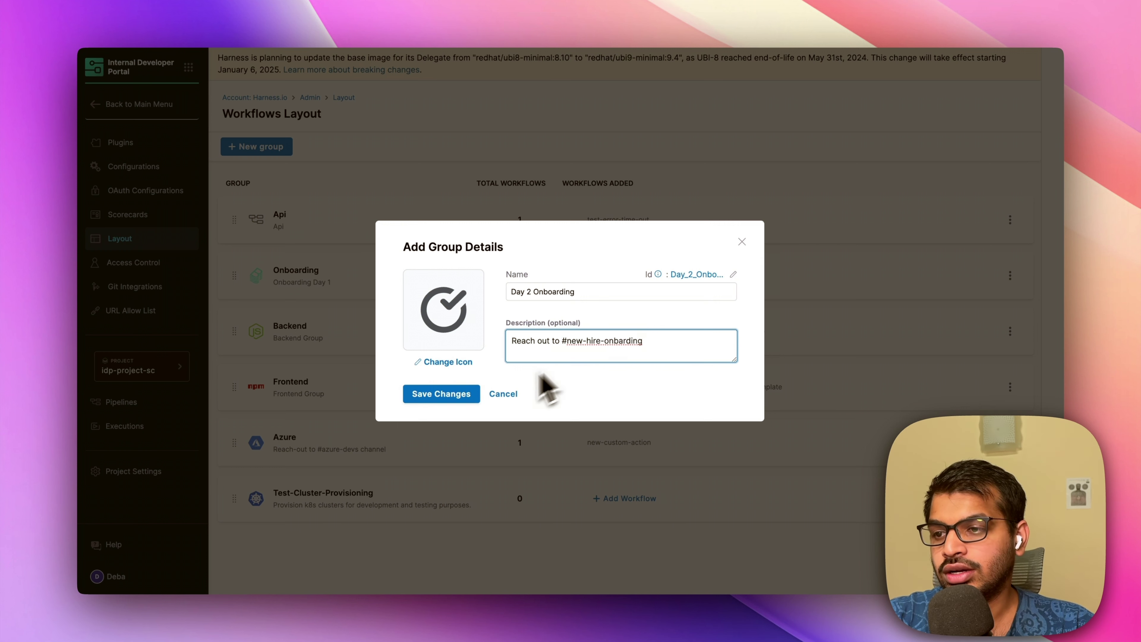
click(467, 403)
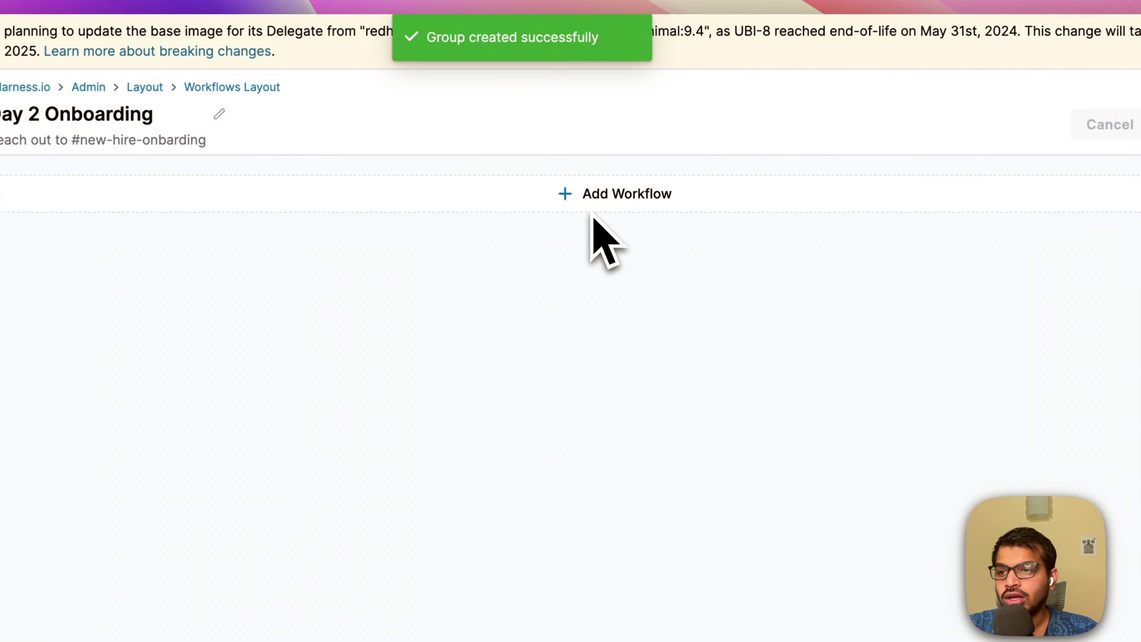
Add Location Selection Template, Custom Picker, Template not on main branch and Test Email Delivery to the Day 2 Onboarding group.
click(614, 159)
scroll(674, 292, down, 1)
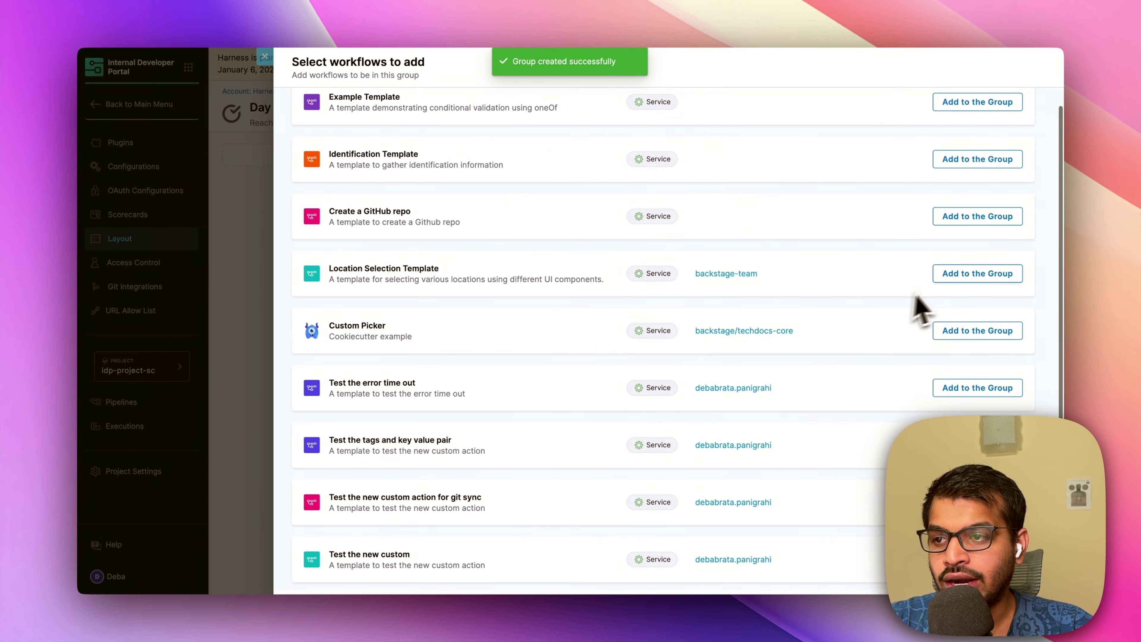
click(975, 275)
click(976, 333)
scroll(833, 331, down, 5)
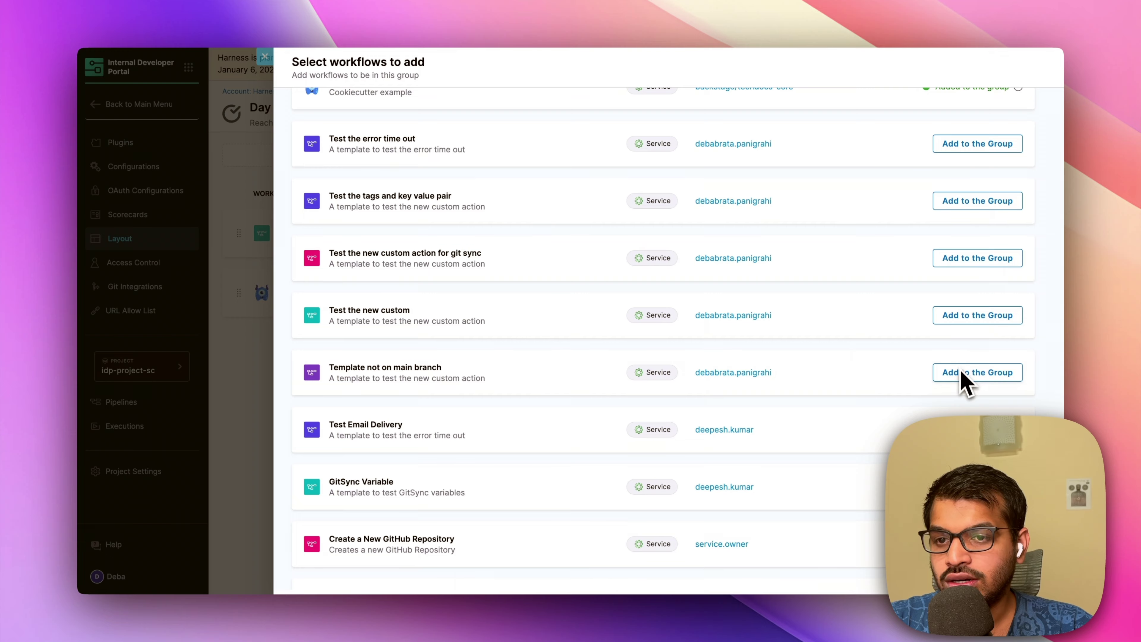
click(961, 372)
scroll(763, 355, down, 4)
click(954, 248)
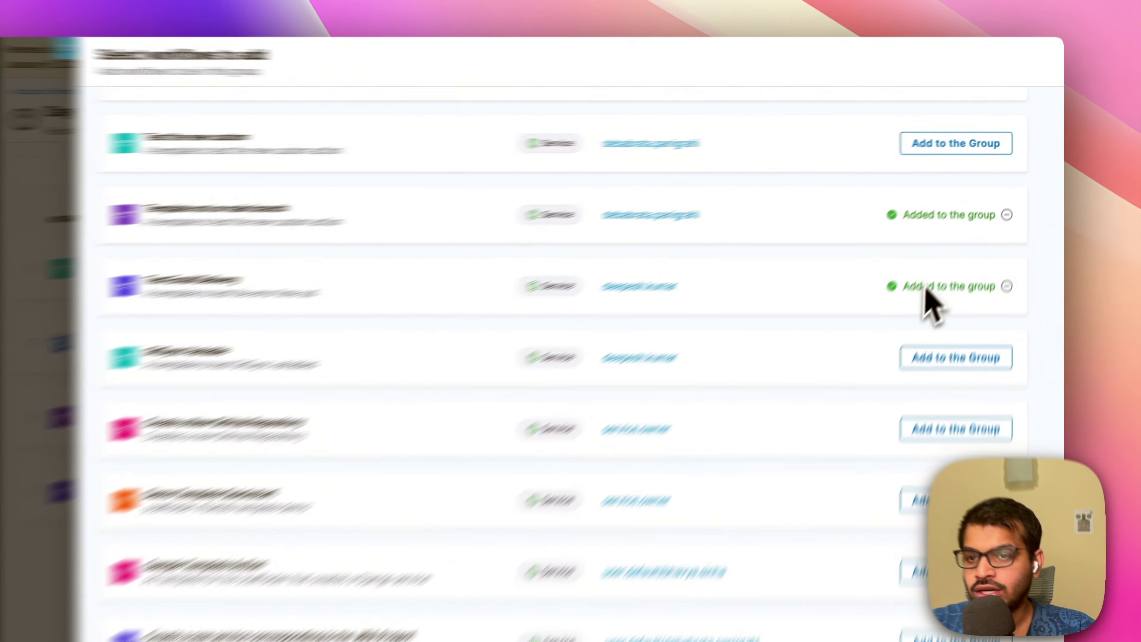
scroll(926, 291, up, 10)
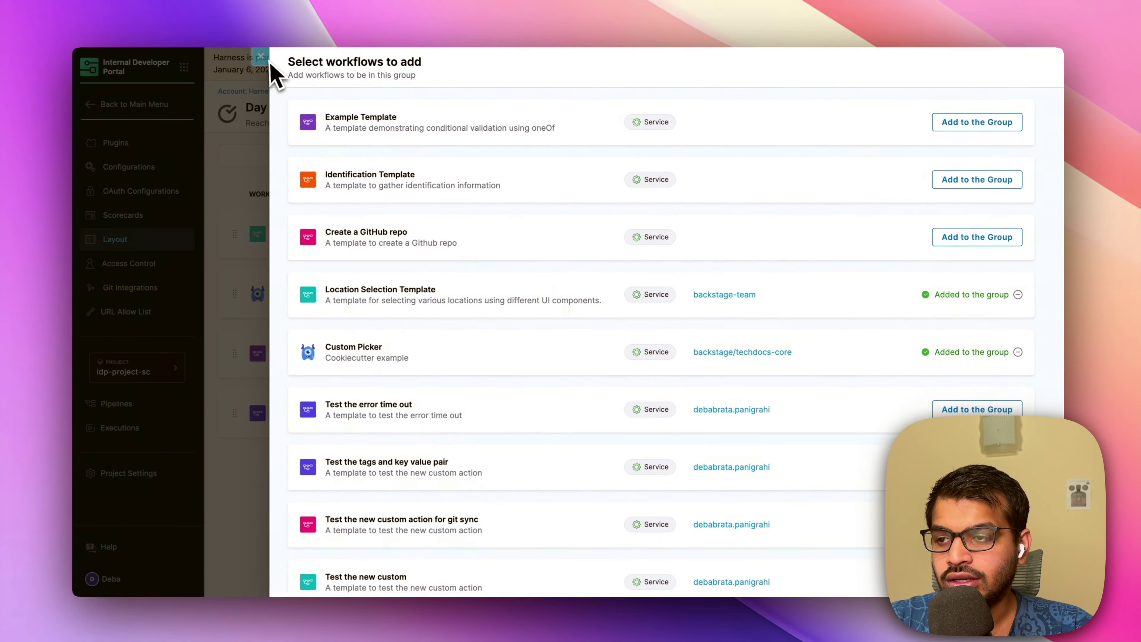
click(262, 56)
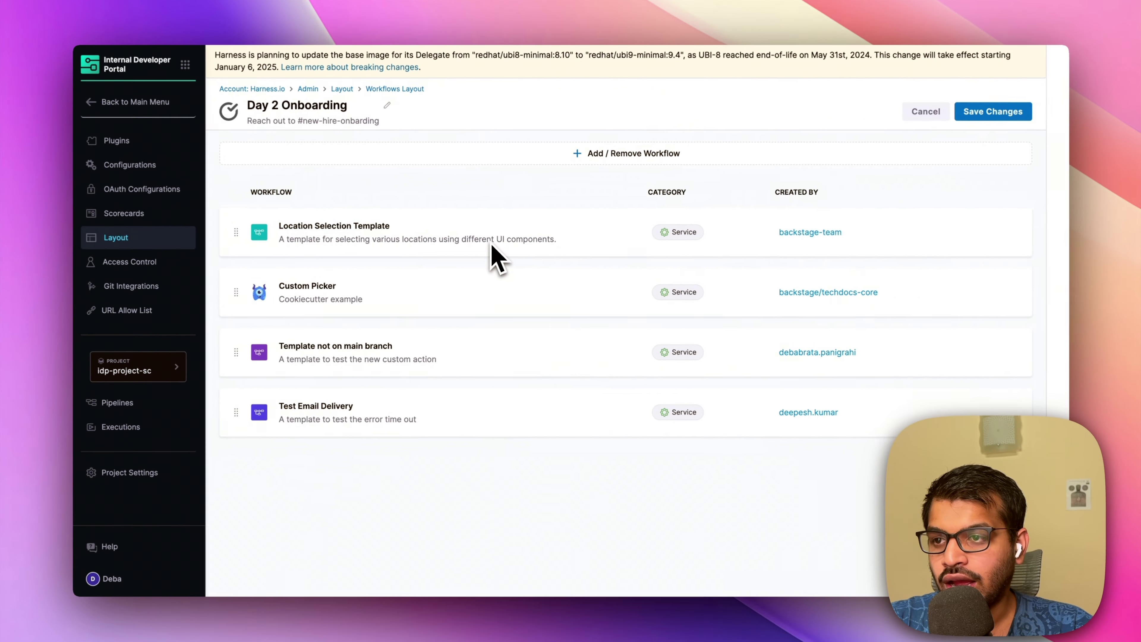
Move Location Selection Template below Custom Picker in the Day 2 Onboarding group and save the changes.
drag(492, 247, 481, 363)
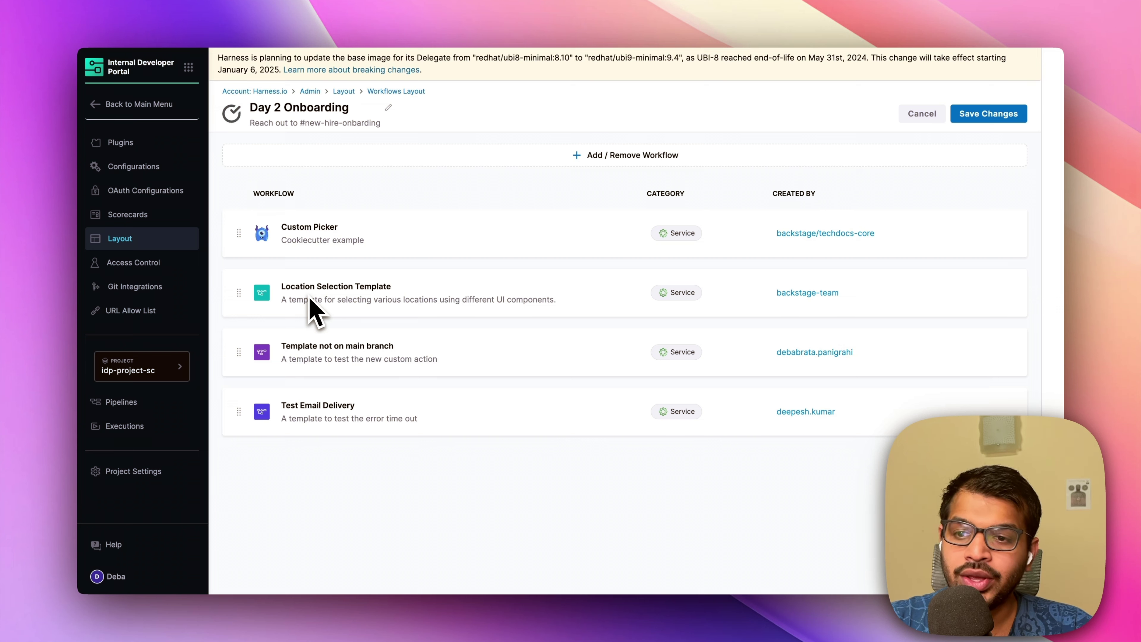
scroll(323, 310, down, 1)
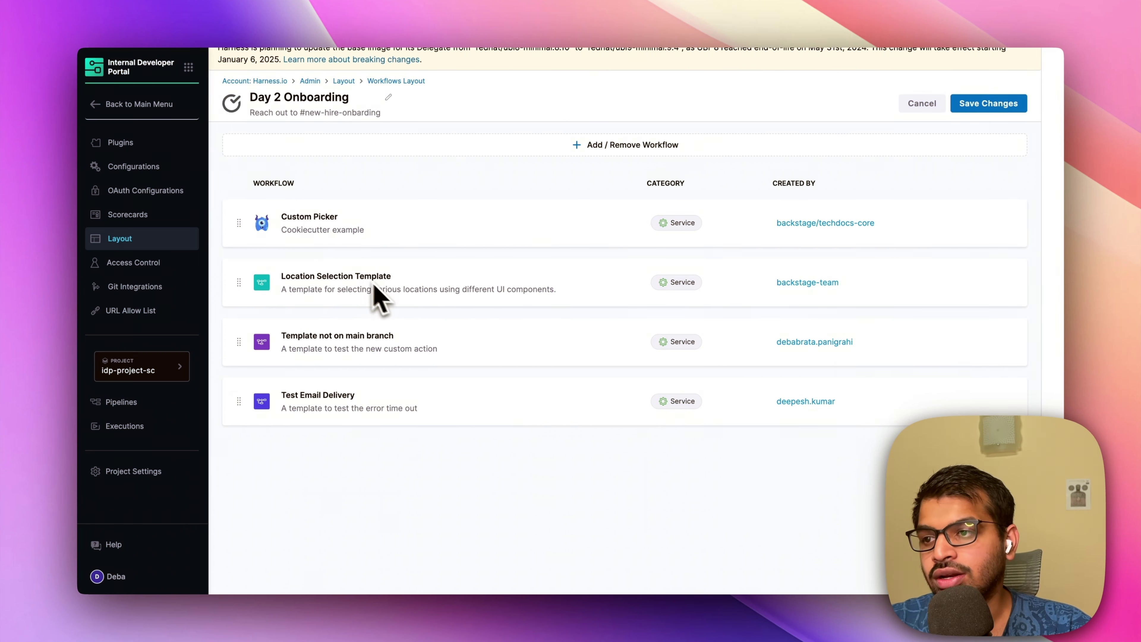
scroll(416, 299, down, 2)
scroll(433, 321, up, 3)
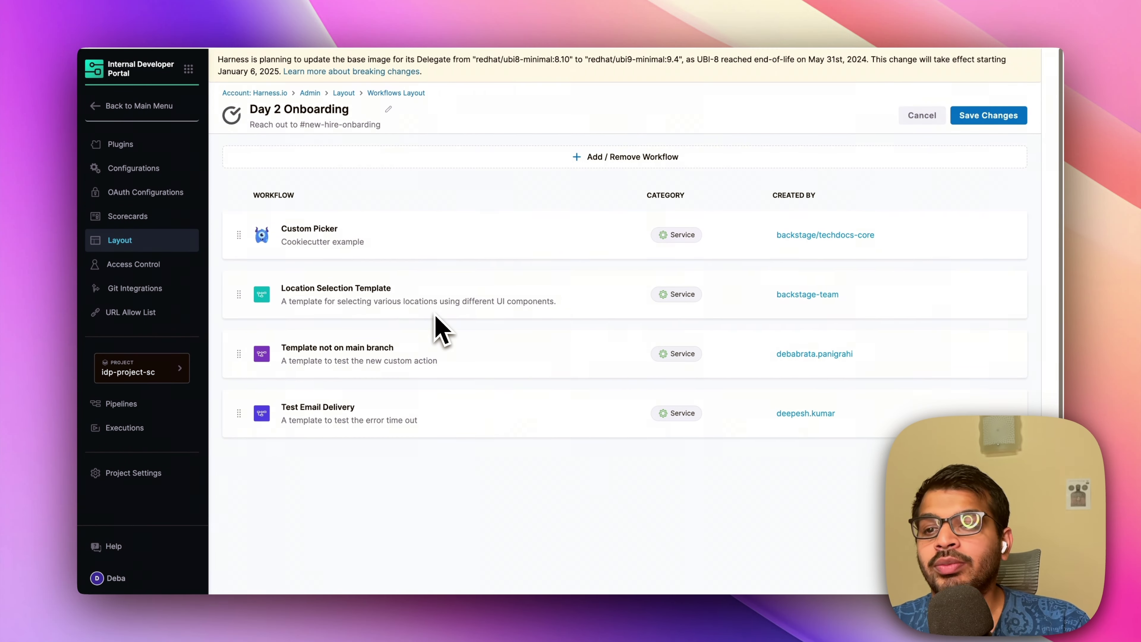
click(957, 114)
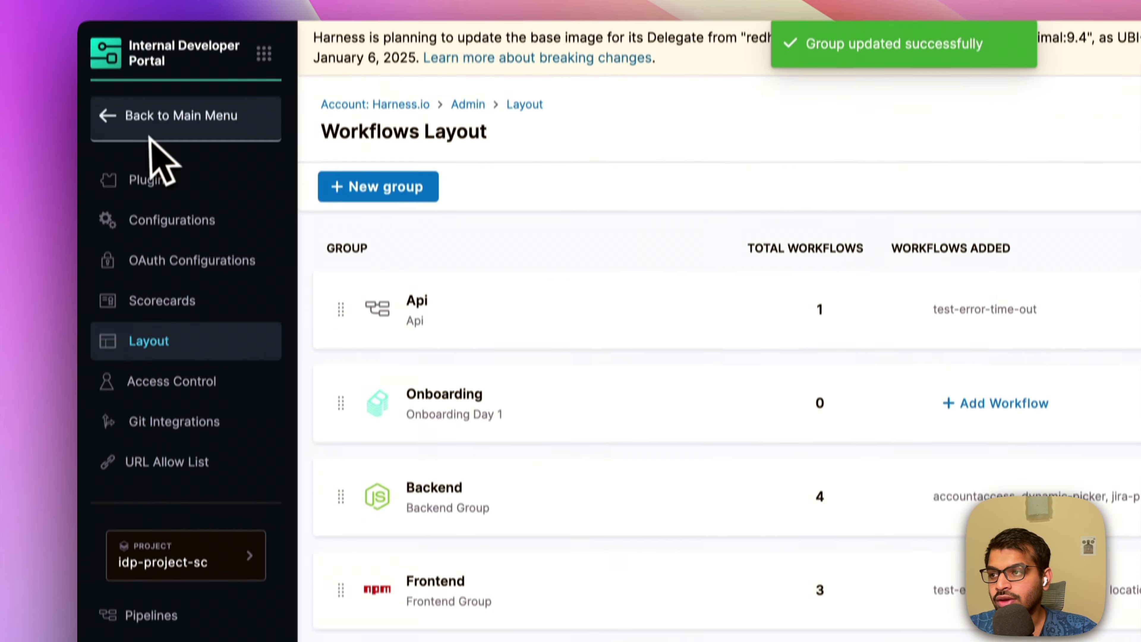
Return to the Workflows page and view the workflows in the Day 2 Onboarding group.
click(150, 135)
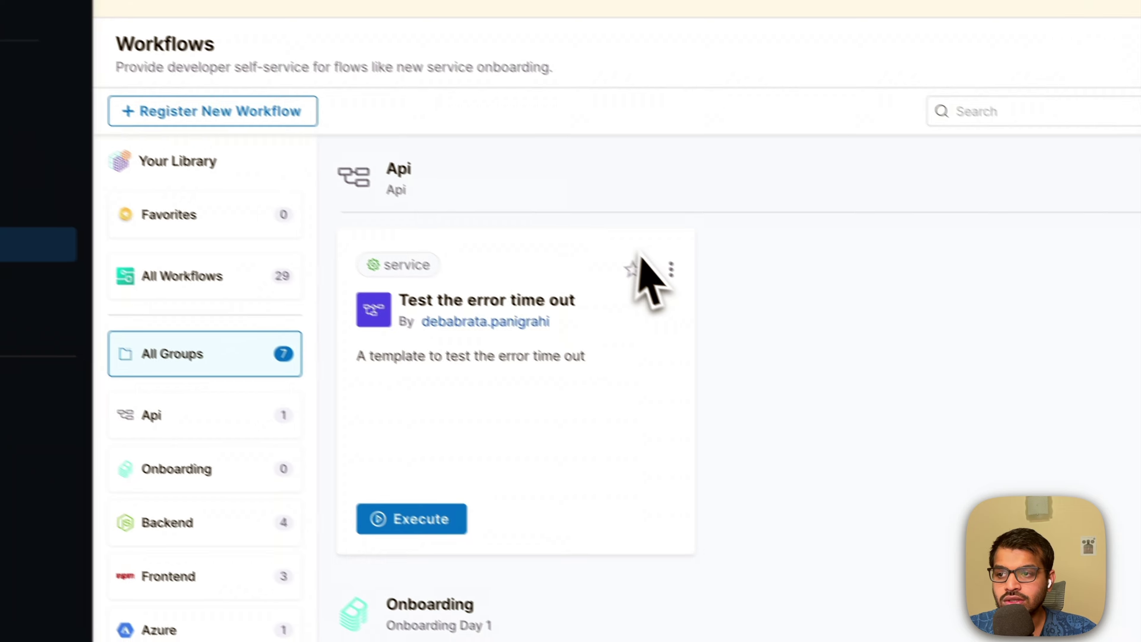
scroll(943, 449, down, 4)
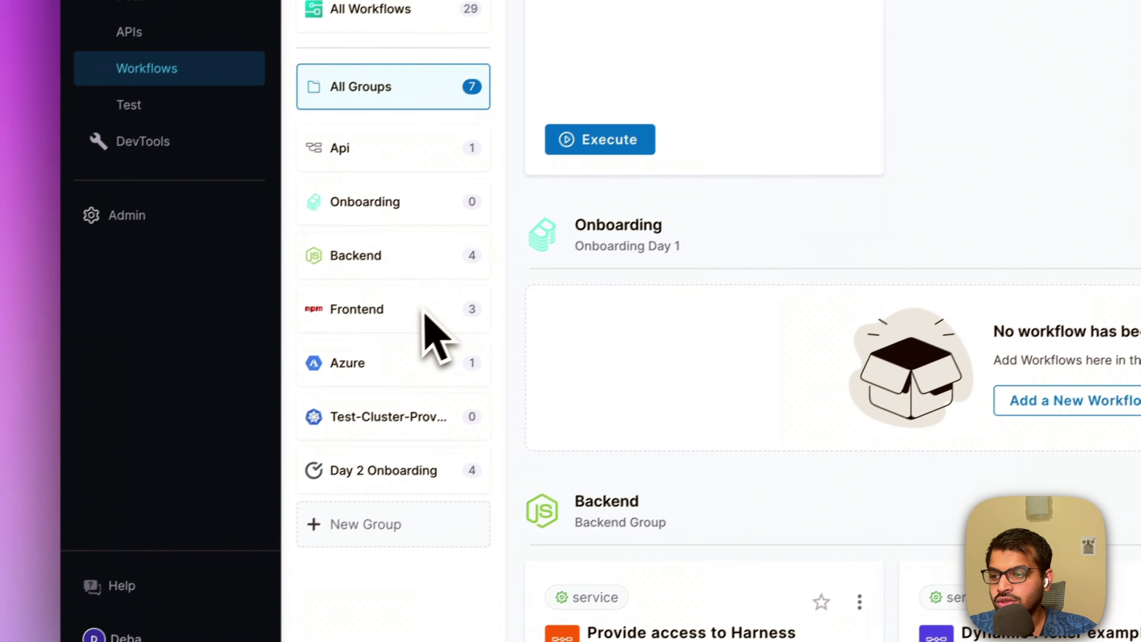
click(440, 476)
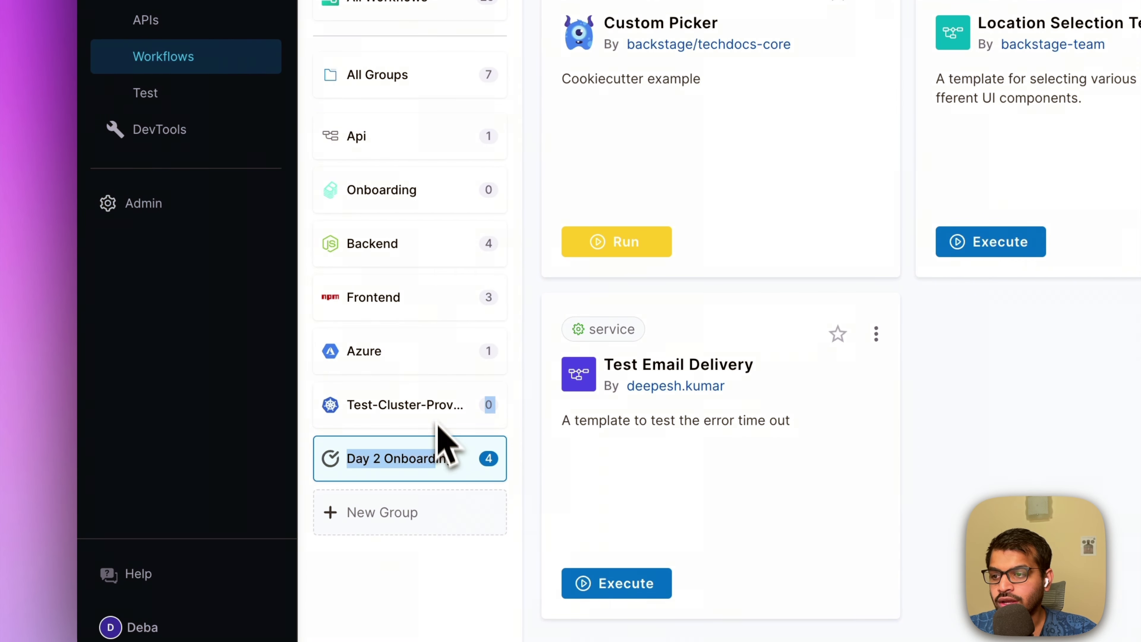
click(458, 448)
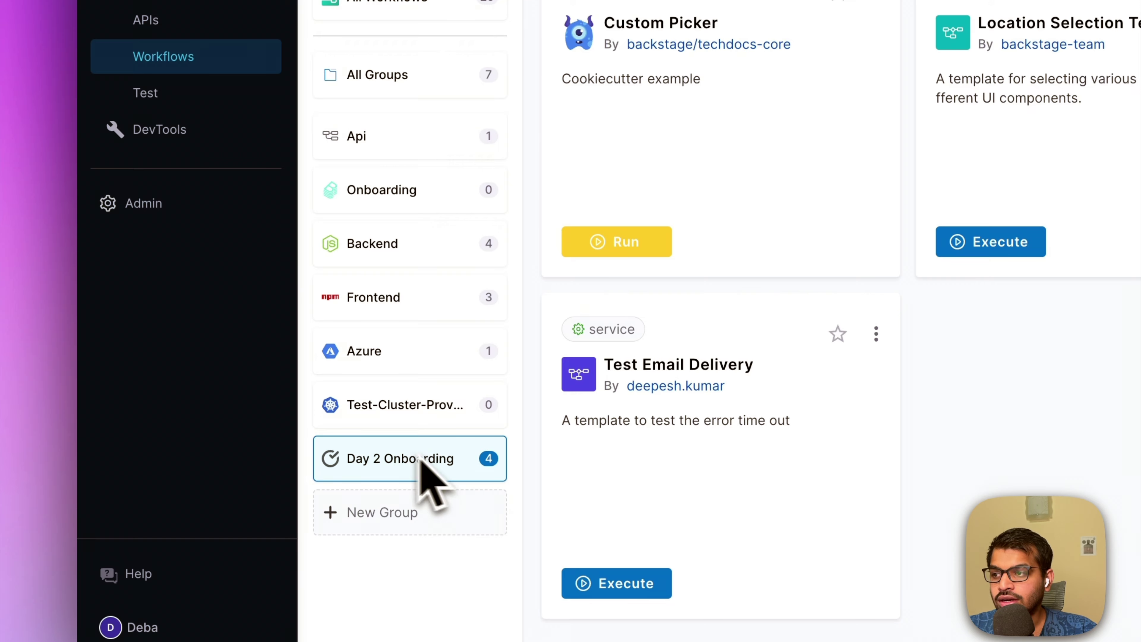
scroll(442, 450, up, 4)
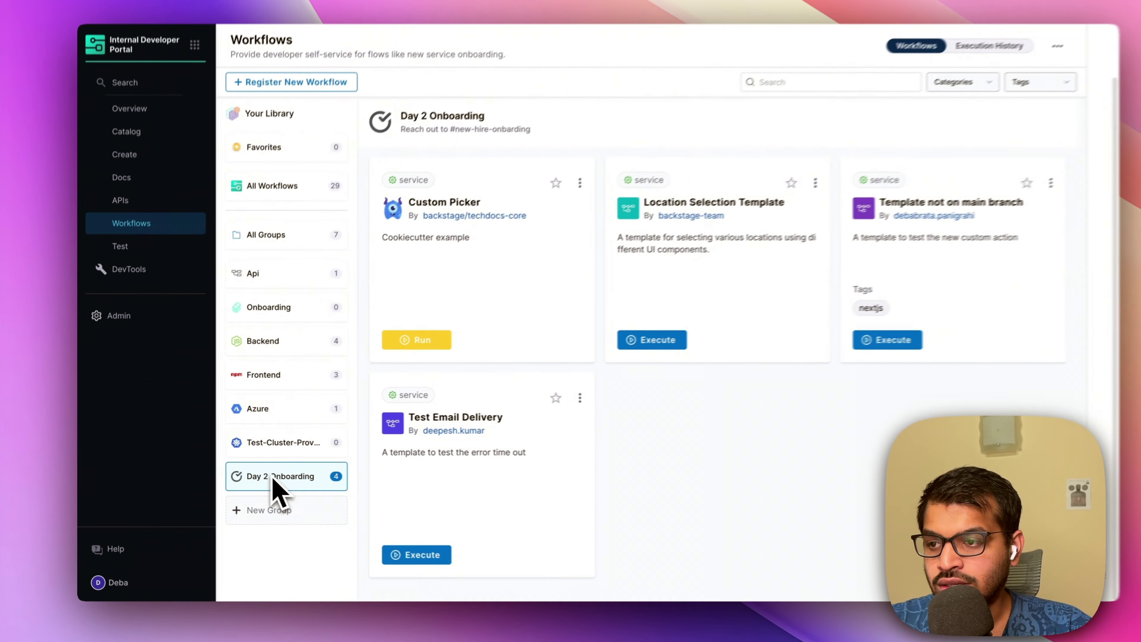
Reopen the Workflows Layout settings and move the Day 2 Onboarding group to the first position, above Api.
click(135, 324)
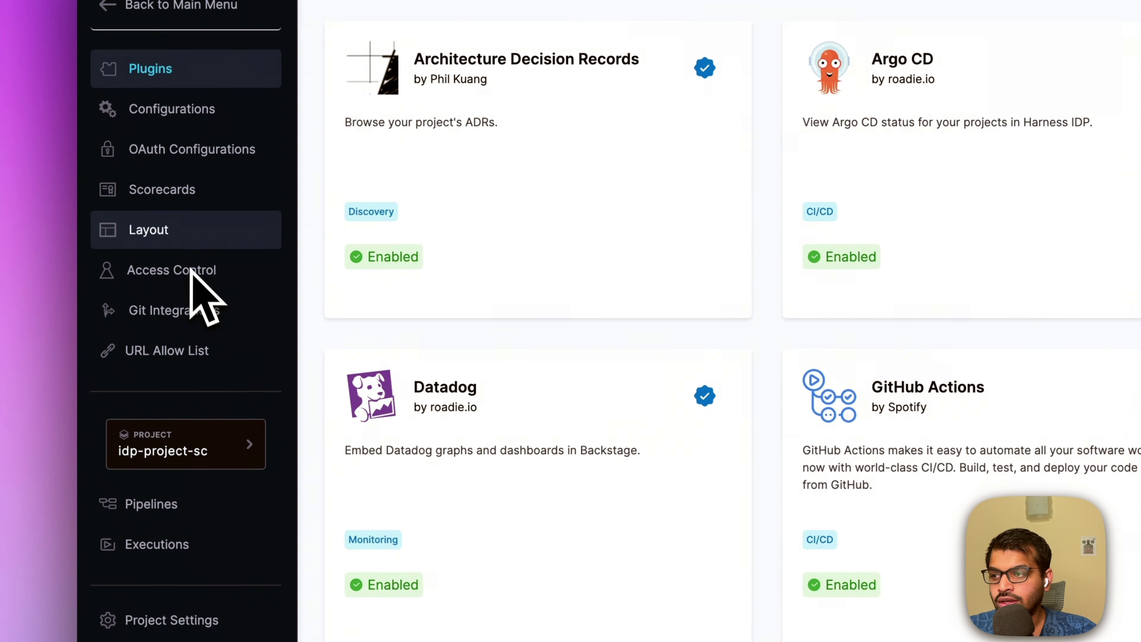
click(188, 231)
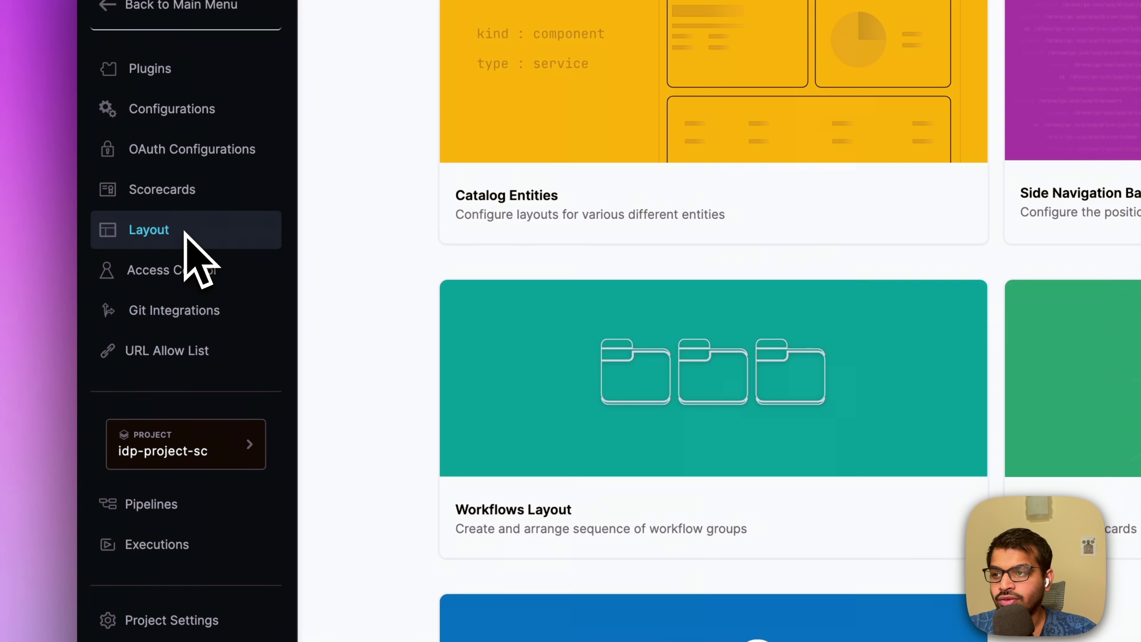
click(657, 418)
drag(492, 528, 499, 108)
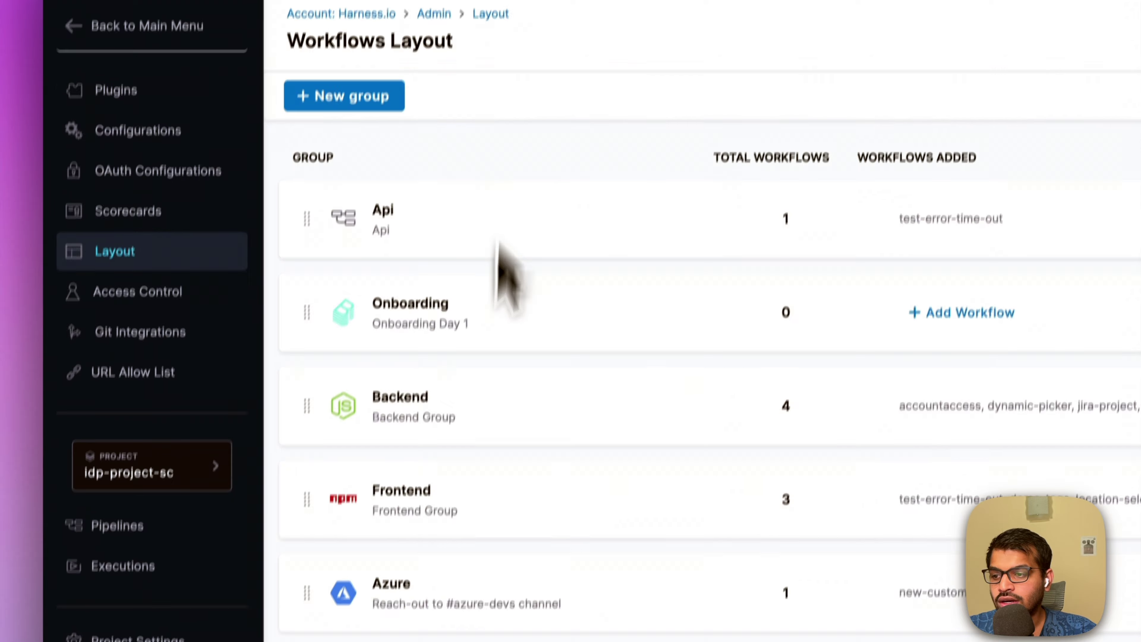
drag(479, 561, 490, 205)
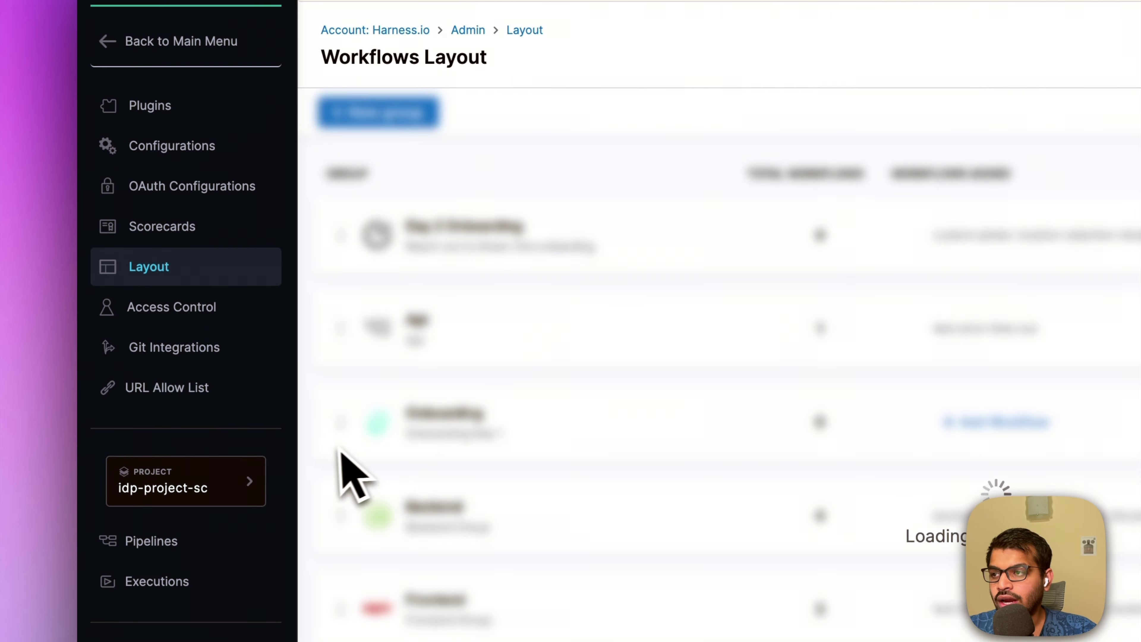
Return to the Workflows page to check the new order of the workflow groups.
click(135, 40)
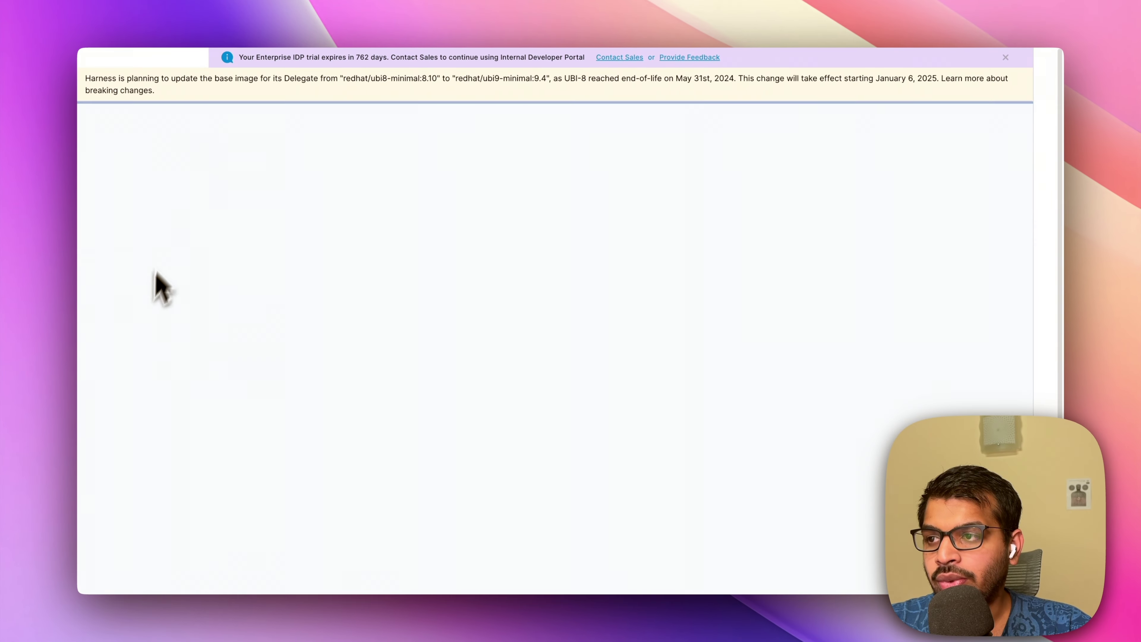
click(139, 236)
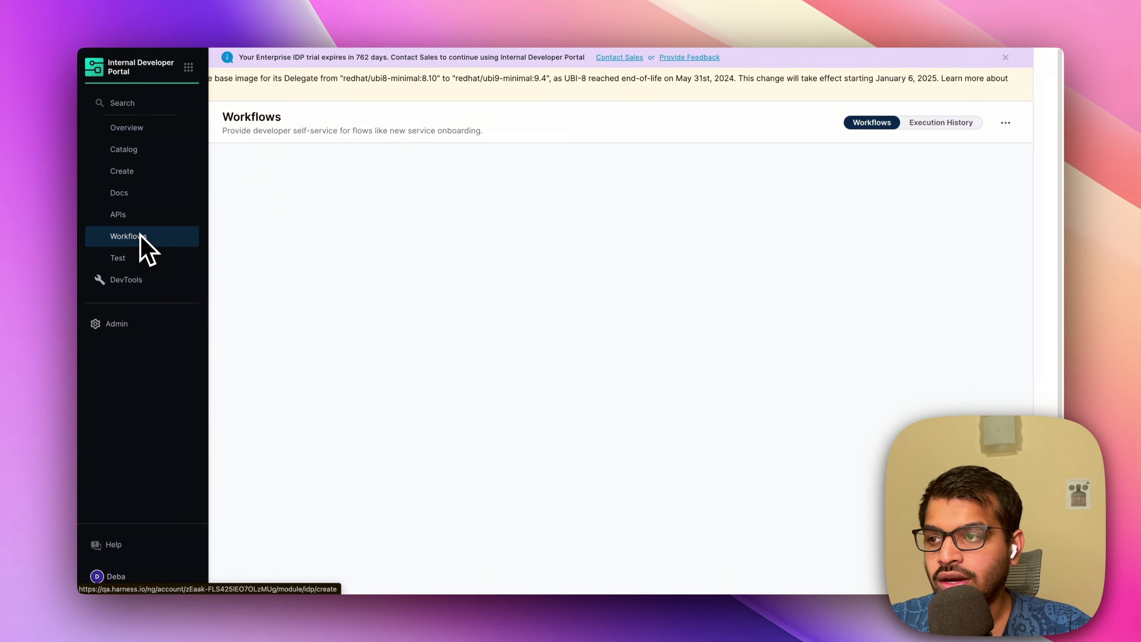
click(291, 344)
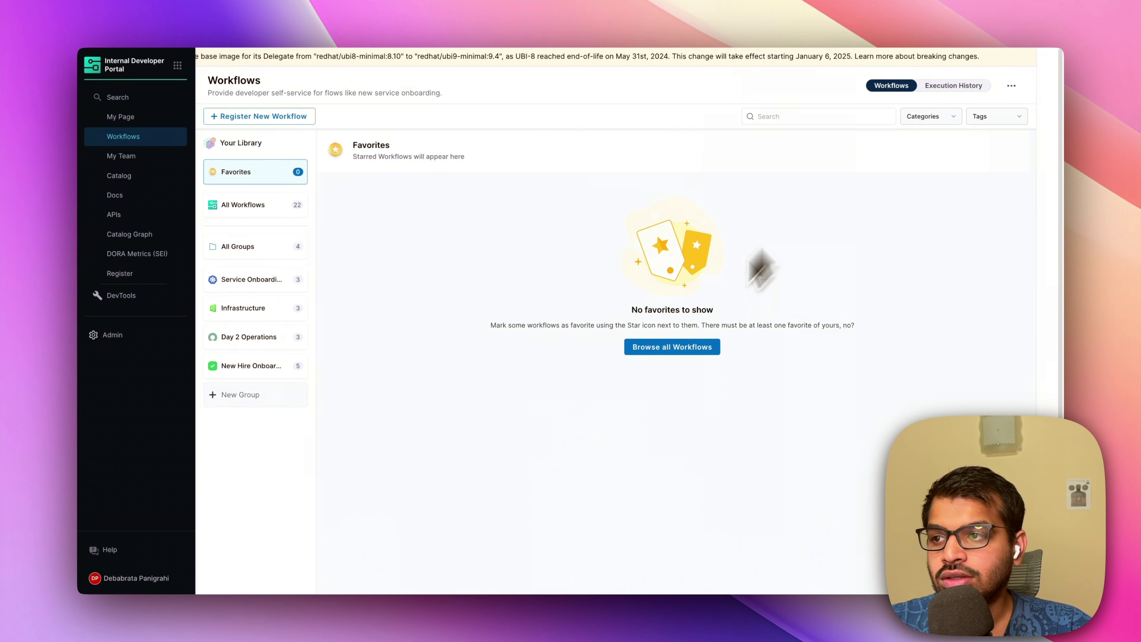
View all workflows and all groups in the other portal account, and open the page for registering a new workflow.
click(263, 211)
click(271, 252)
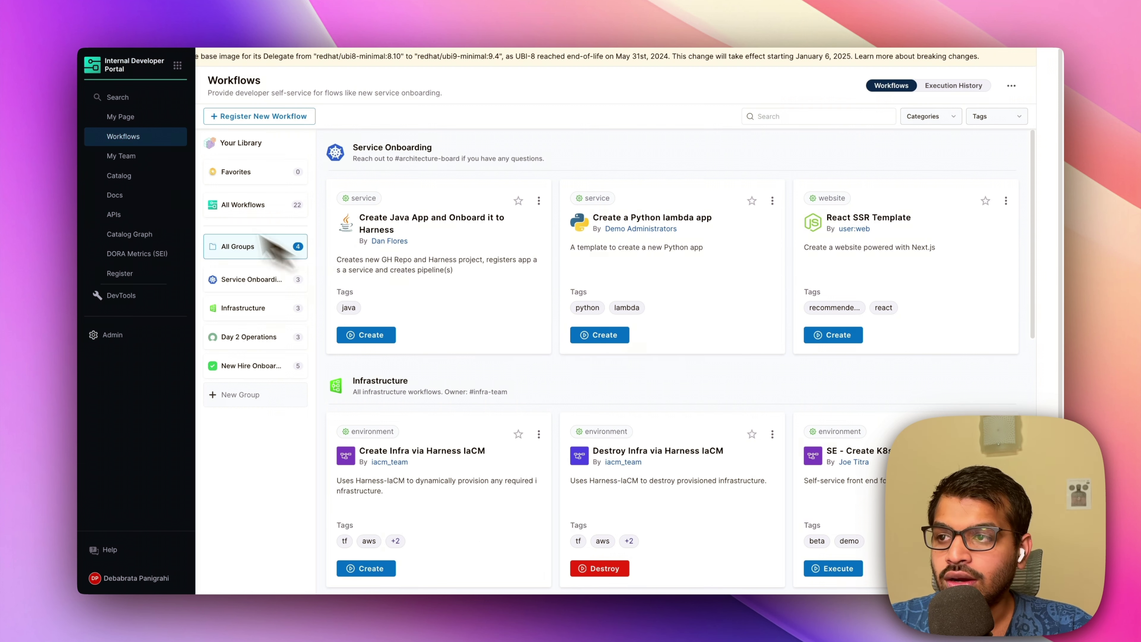
click(264, 123)
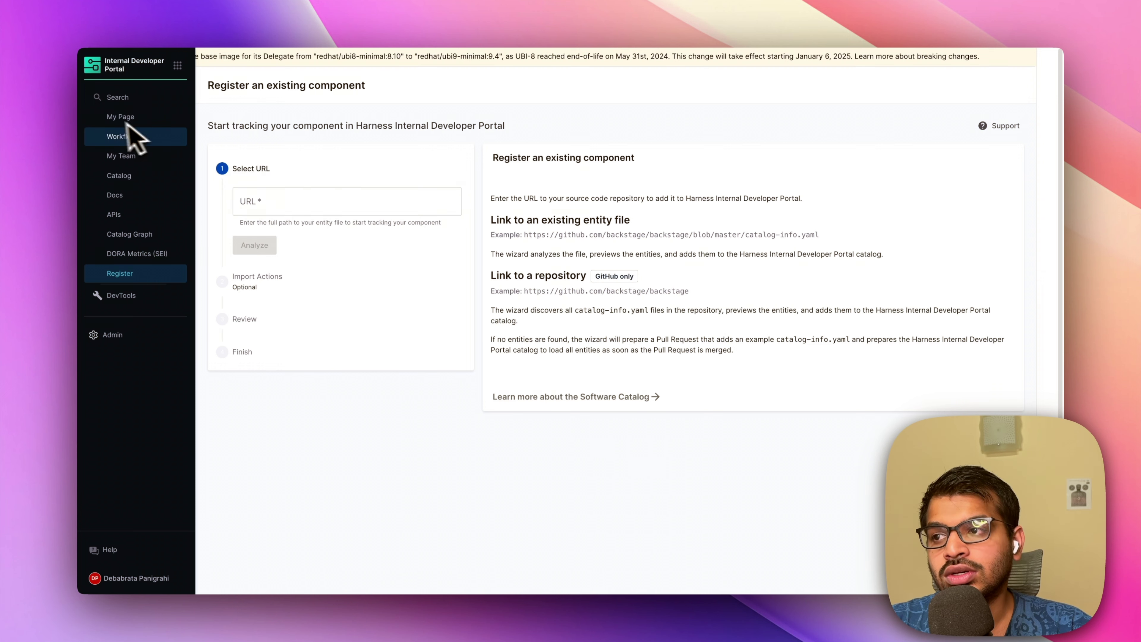
Go back to the Workflows page and look through the groups from Service Onboarding down to New Hire Onboarding.
click(123, 137)
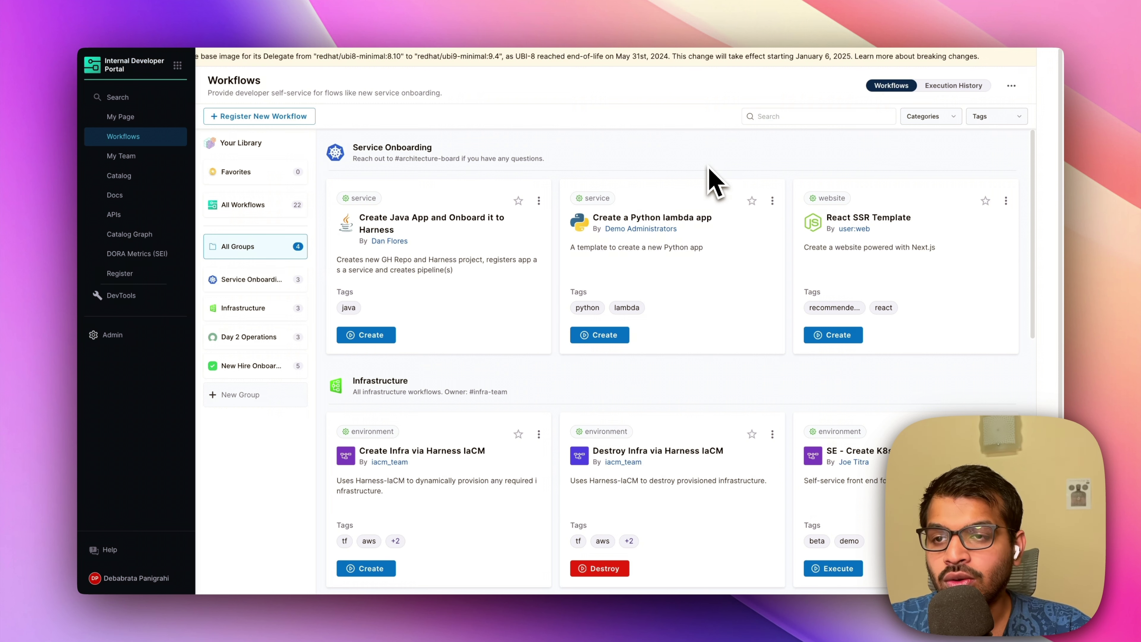
scroll(716, 400, down, 1)
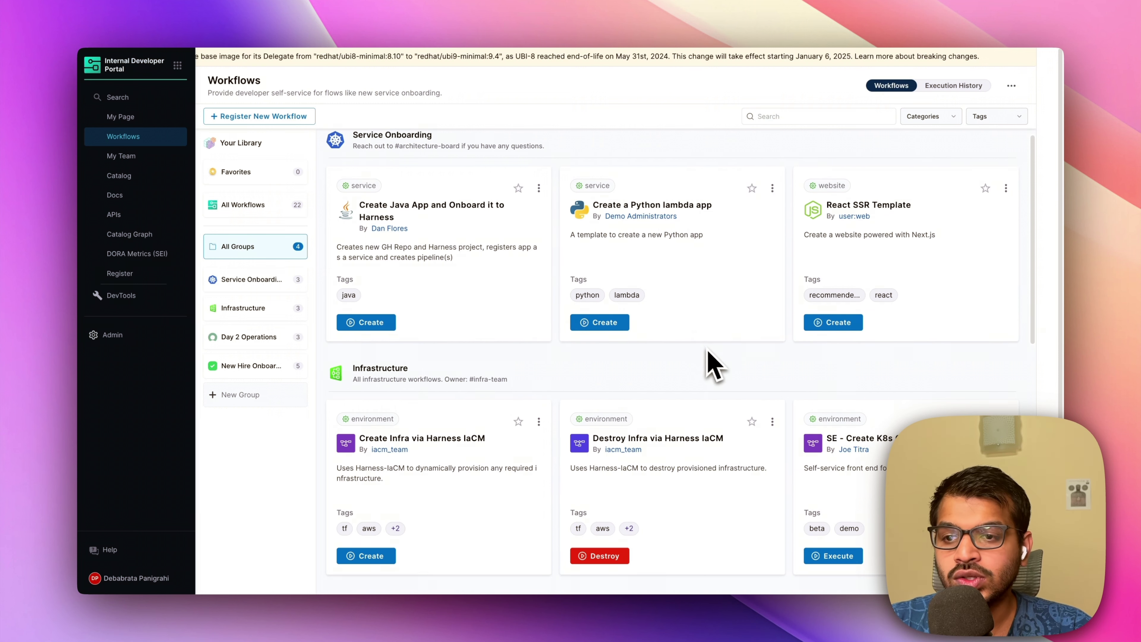
scroll(714, 364, down, 12)
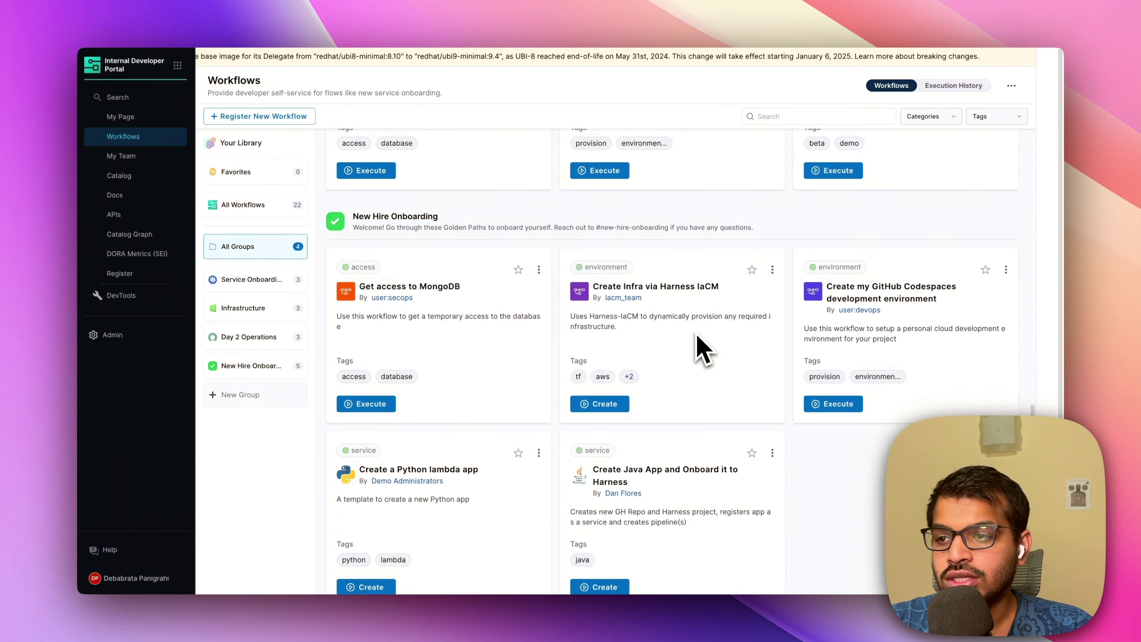